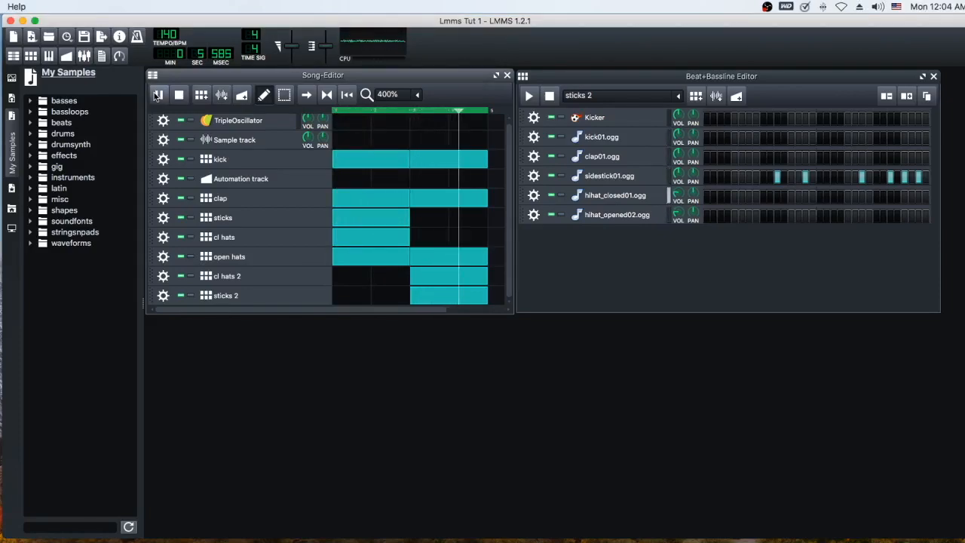
# Stop the song and audition steel_guitar01.ogg and the second e_piano_accord sample from the instruments samples folder
pyautogui.click(178, 96)
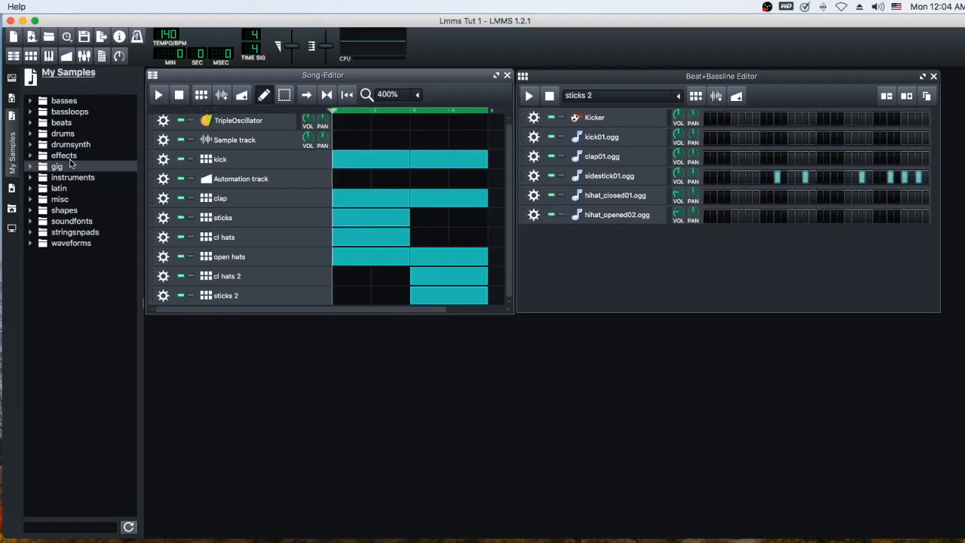
pyautogui.click(30, 179)
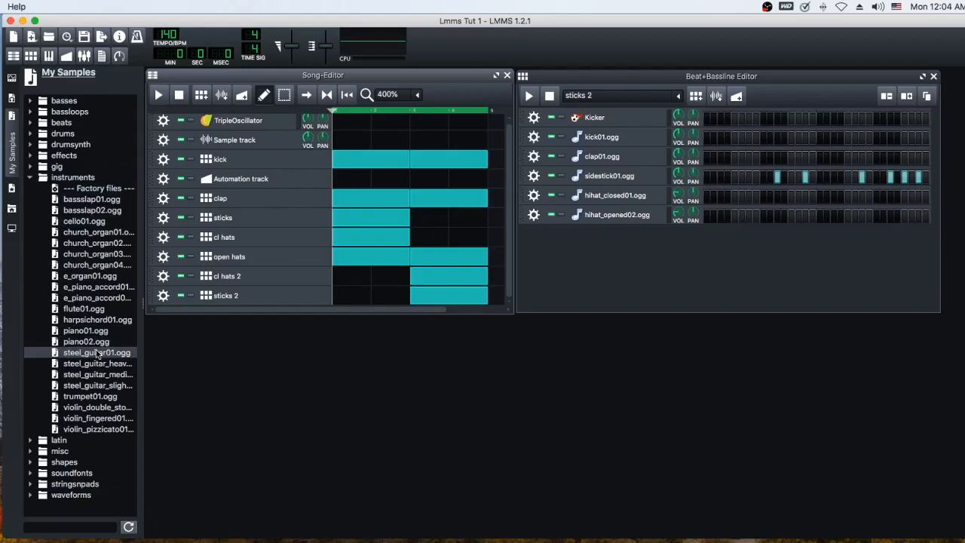
pyautogui.click(96, 353)
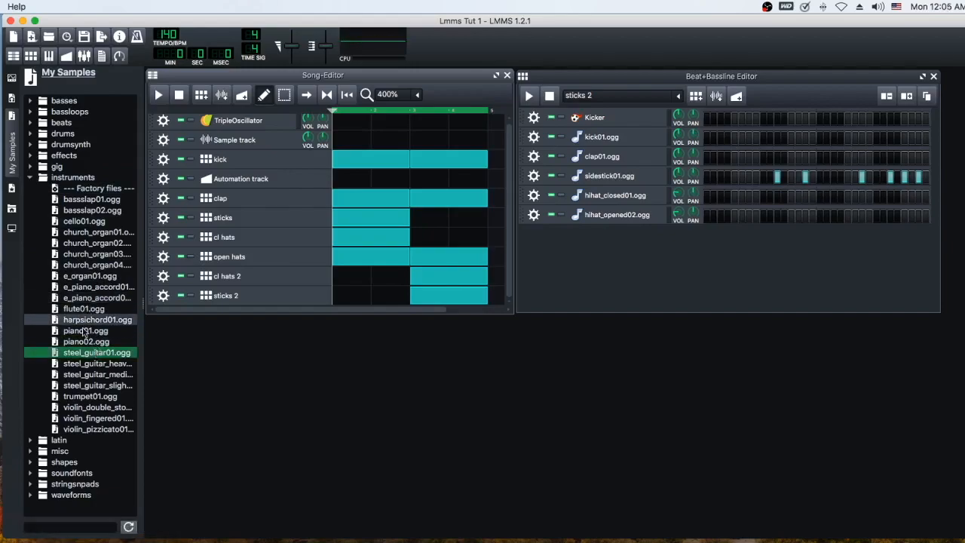
pyautogui.click(83, 356)
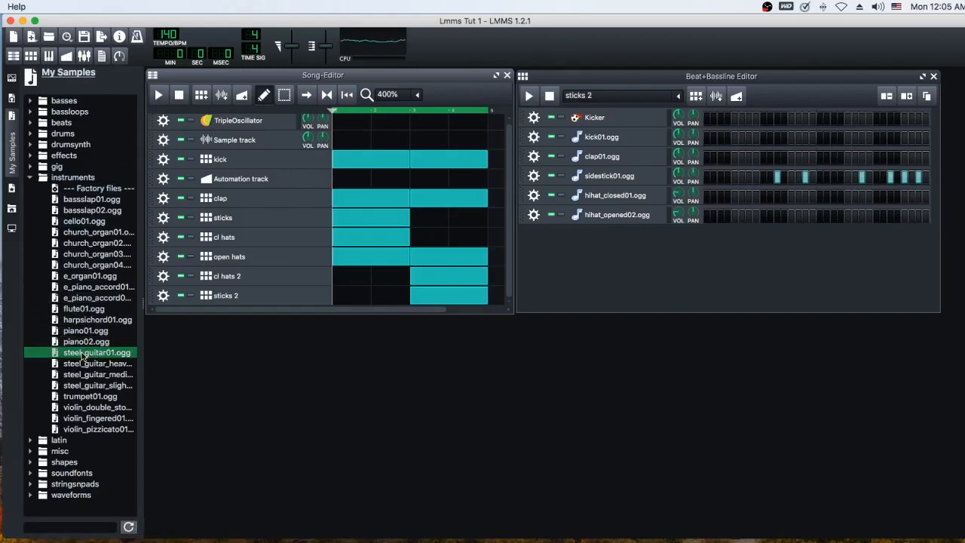
pyautogui.click(82, 297)
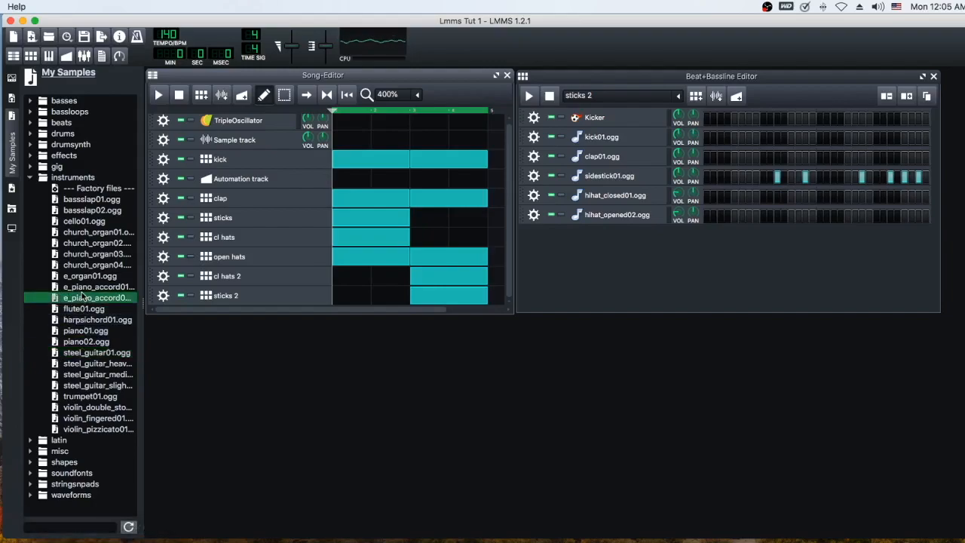
# Audition the e_piano_accord01.ogg sample and add it as a new track in the Beat+Bassline Editor
pyautogui.click(83, 288)
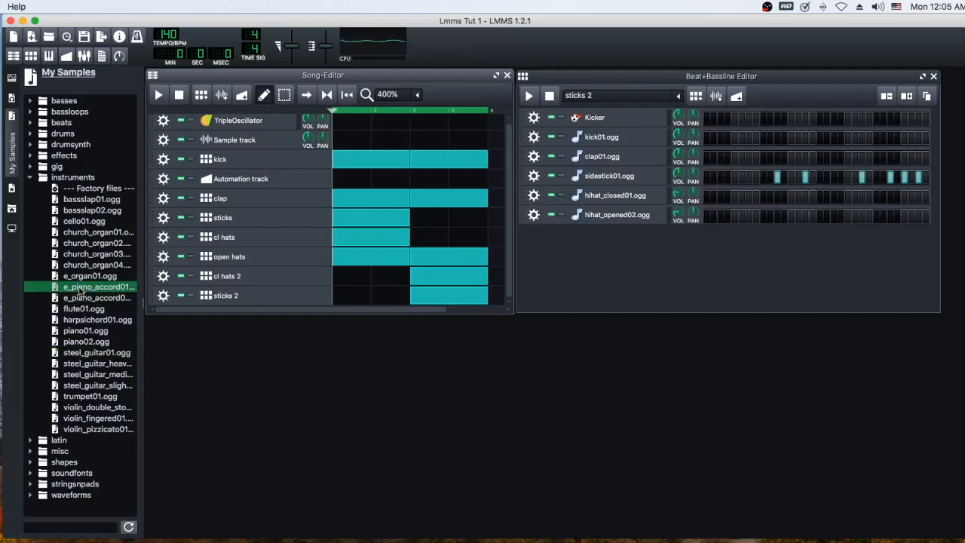
pyautogui.click(81, 290)
pyautogui.moveTo(81, 289); pyautogui.dragTo(619, 249)
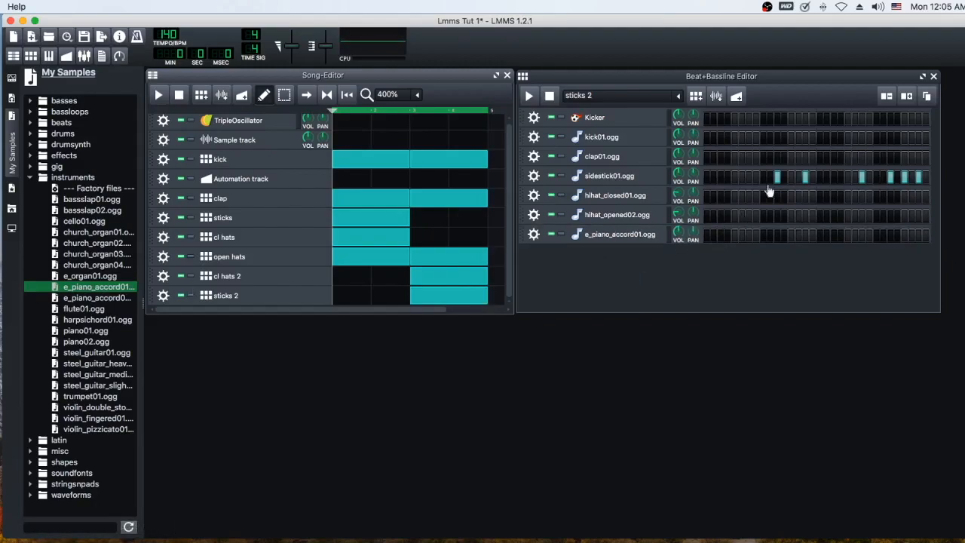
# Add a new beat/bassline pattern and rename its Song-Editor track as piano
pyautogui.click(695, 98)
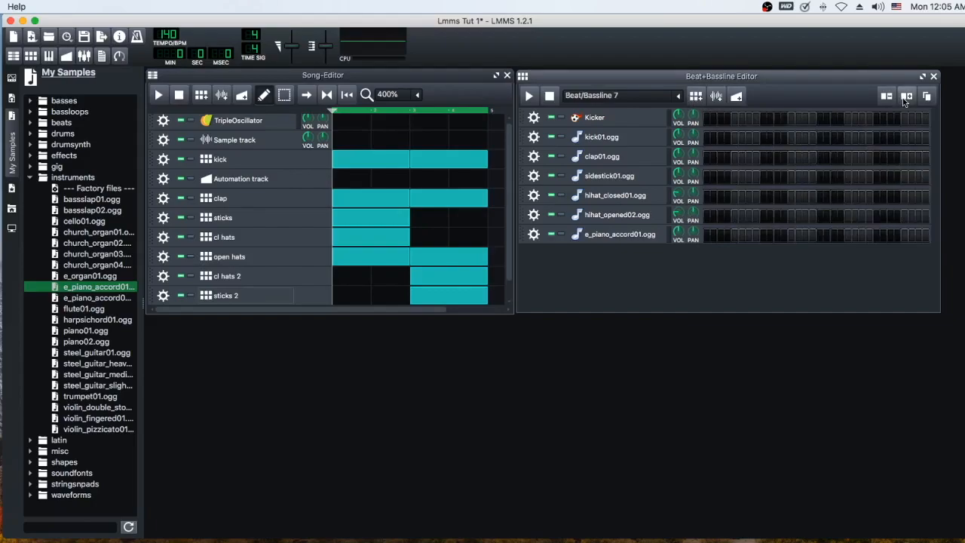
pyautogui.scroll(-1, 330, 256)
pyautogui.doubleClick(244, 296)
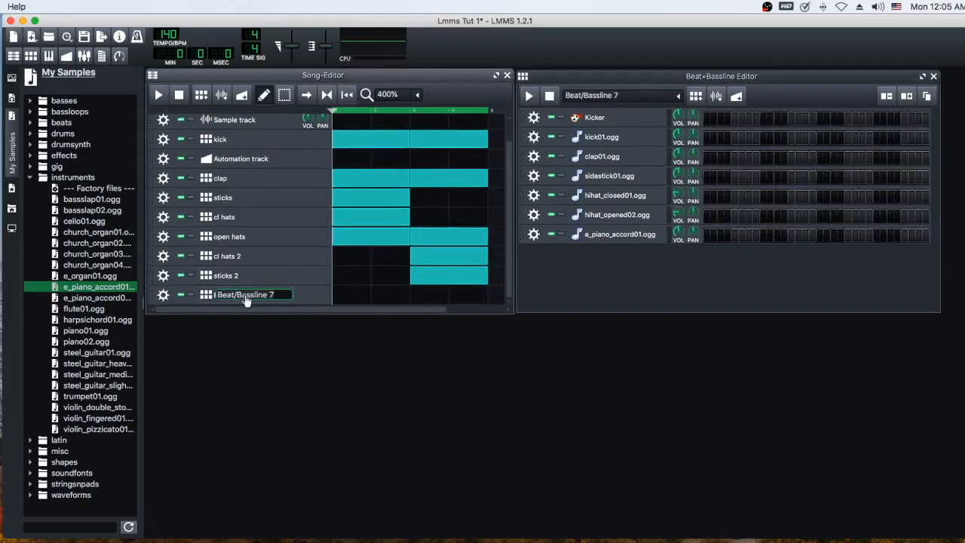
pyautogui.write('oiano')
pyautogui.press('Return')
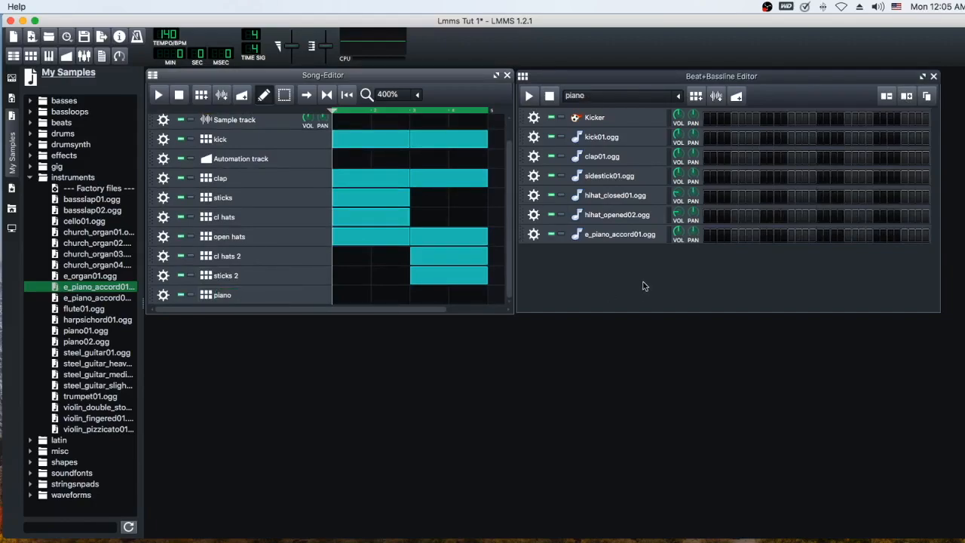
# Open the piano pattern's e_piano_accord01.ogg track in the piano roll
pyautogui.rightClick(707, 240)
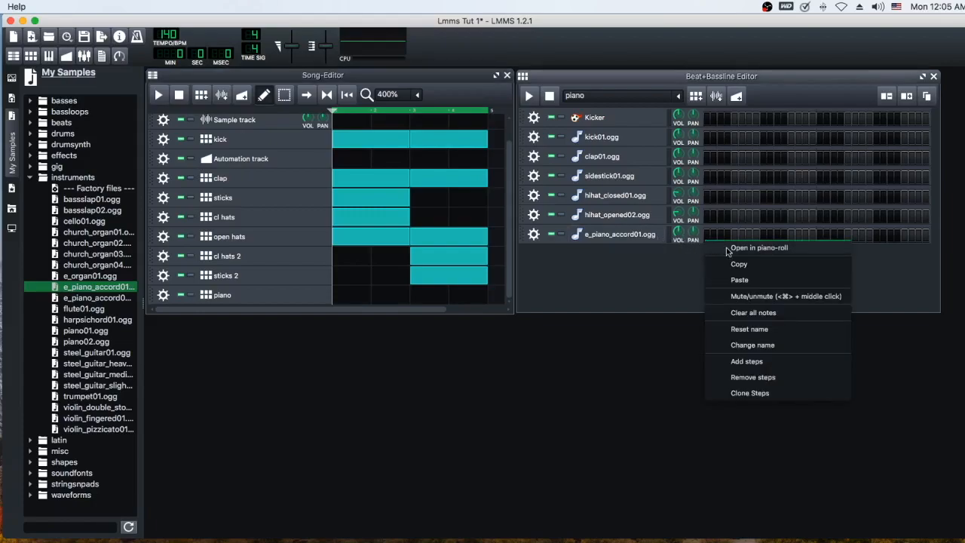
pyautogui.click(728, 248)
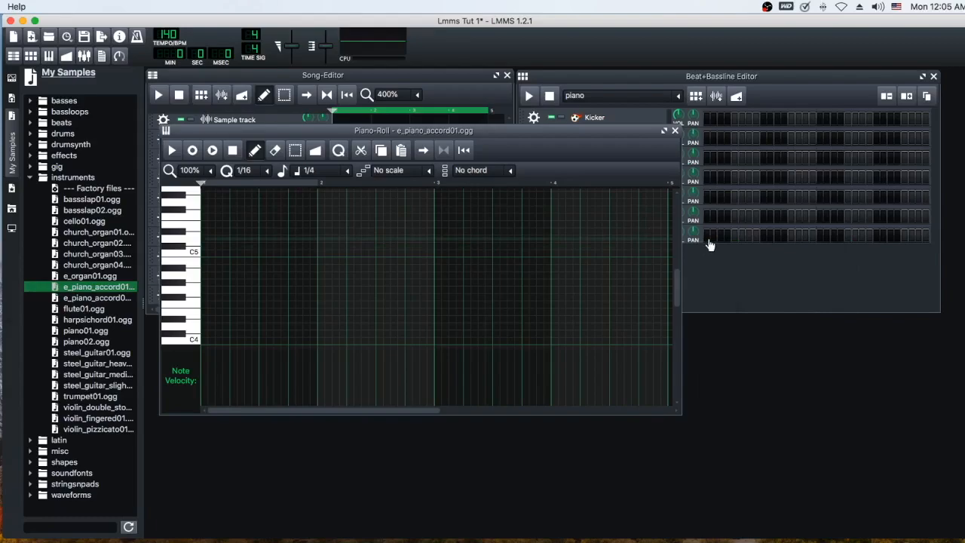
# Try a beat on the first step of e_piano_accord01.ogg, clear it, and reposition the piano-roll window lower
pyautogui.click(708, 241)
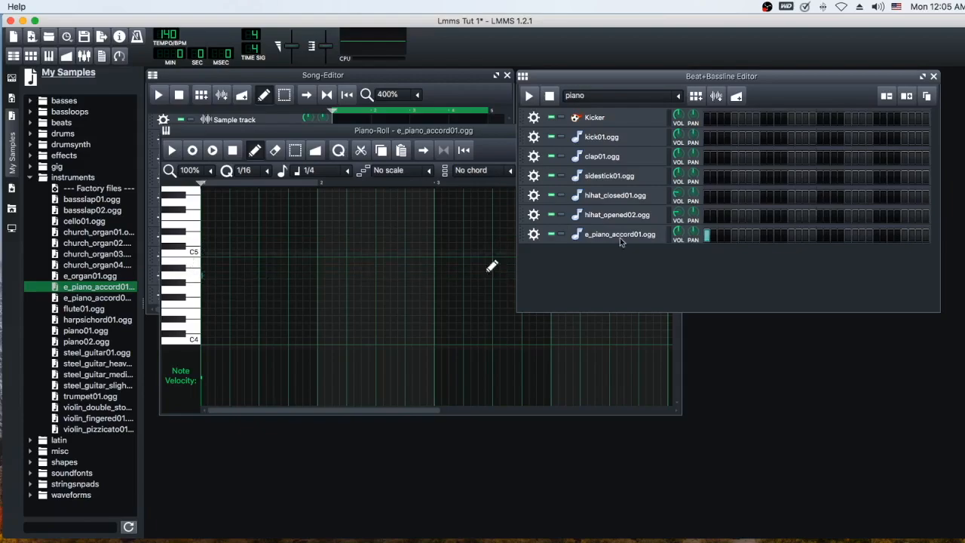
pyautogui.click(707, 235)
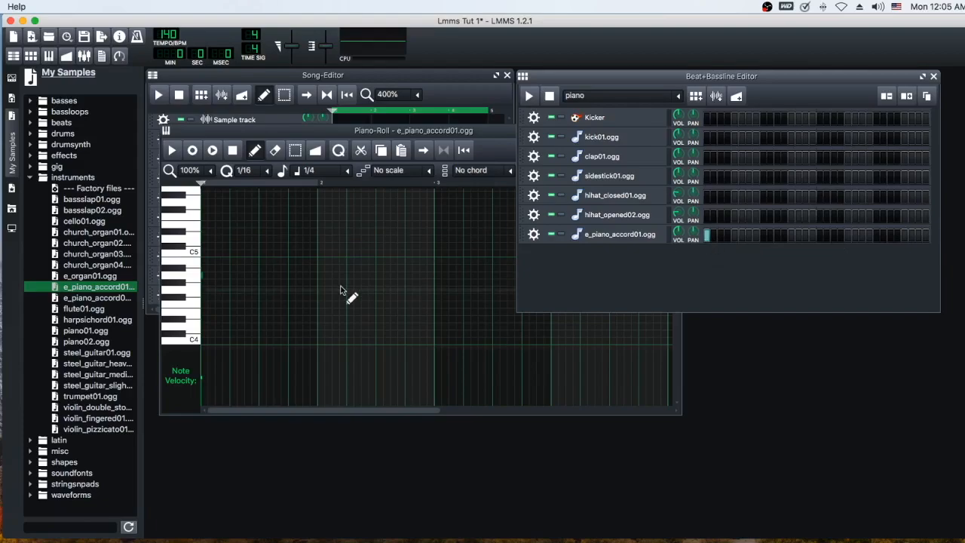
pyautogui.click(217, 277)
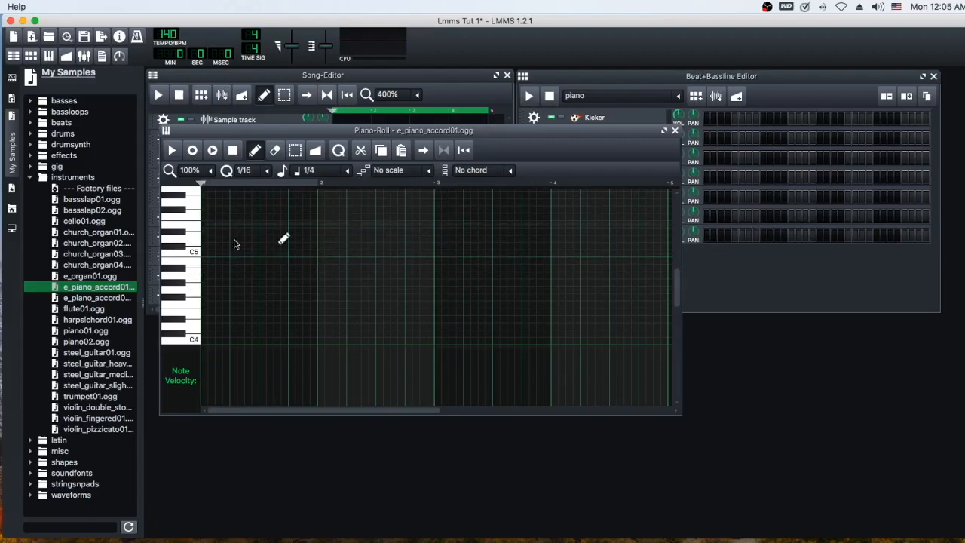
pyautogui.moveTo(391, 134); pyautogui.dragTo(427, 200)
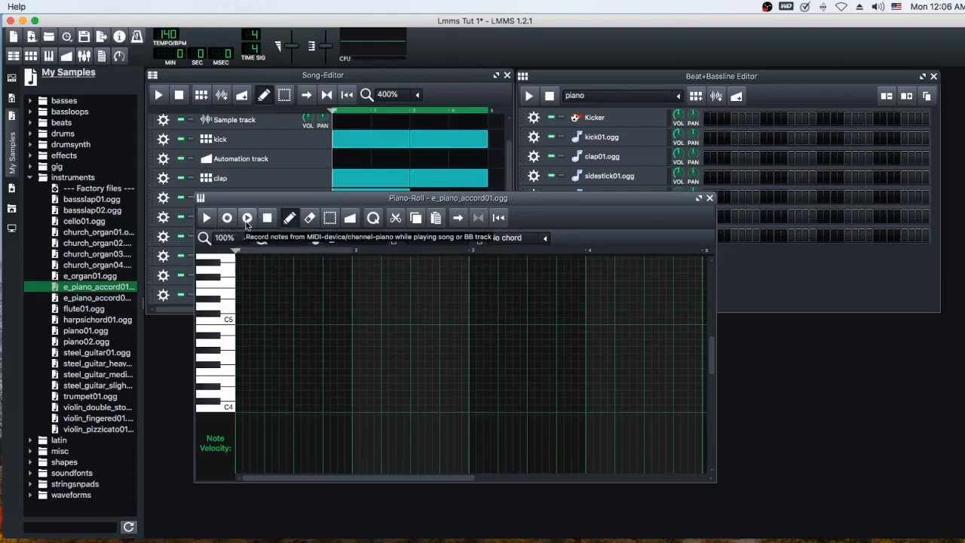
pyautogui.click(327, 270)
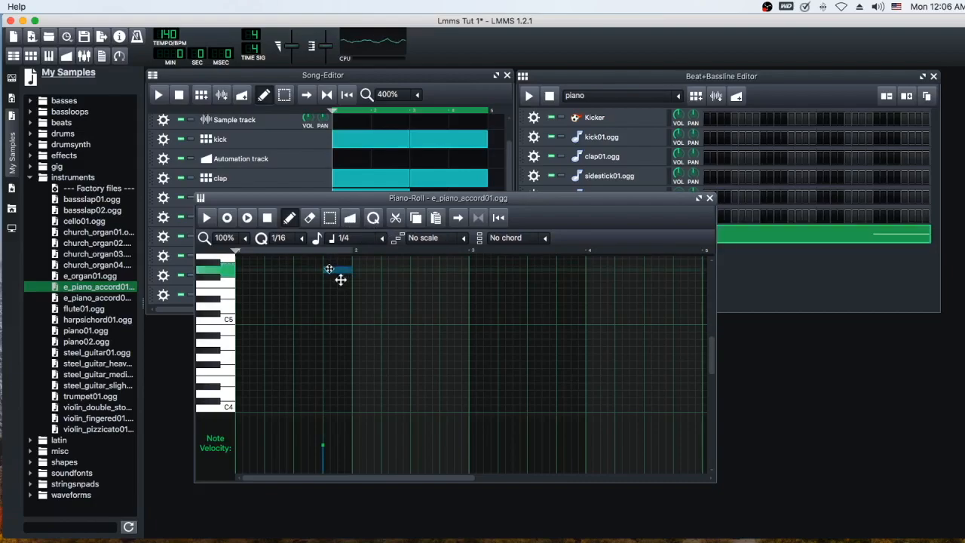
pyautogui.rightClick(336, 273)
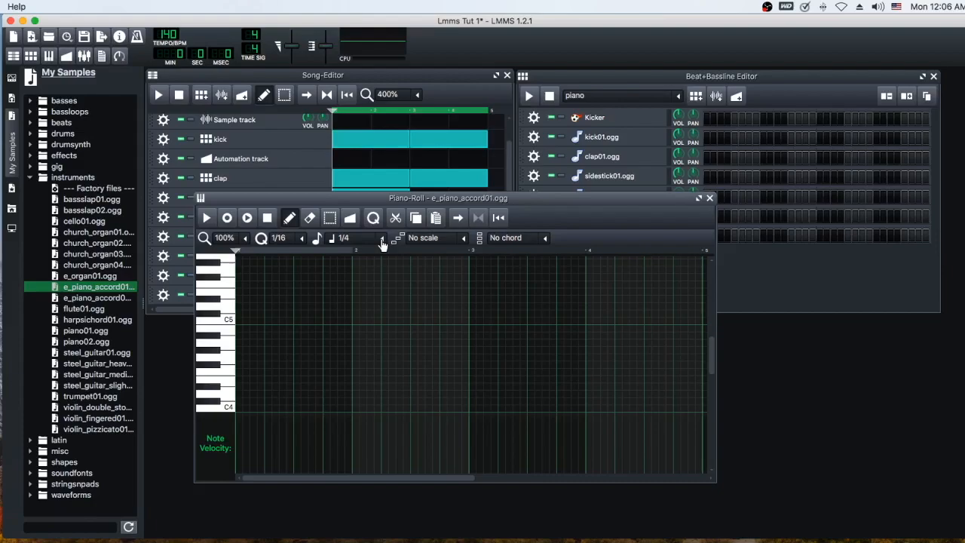
pyautogui.click(357, 299)
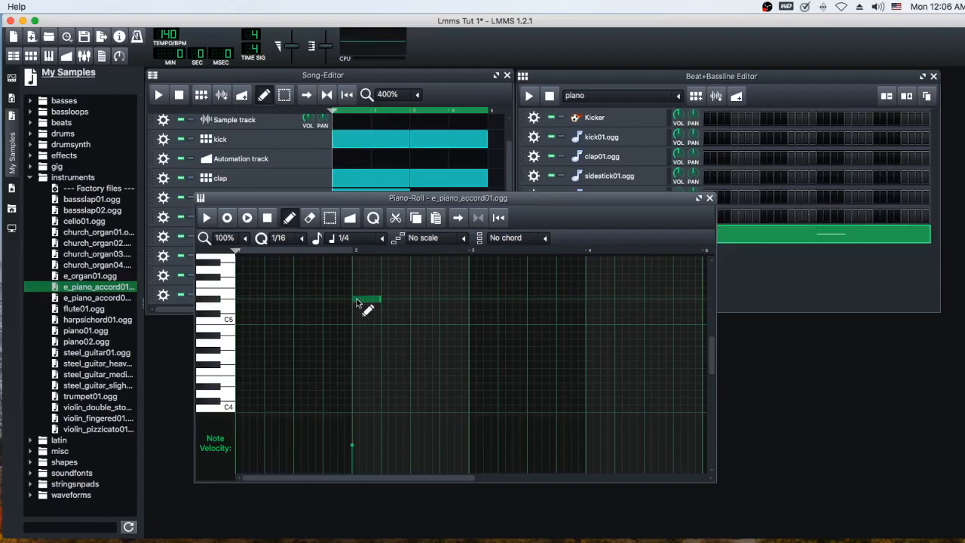
pyautogui.rightClick(356, 299)
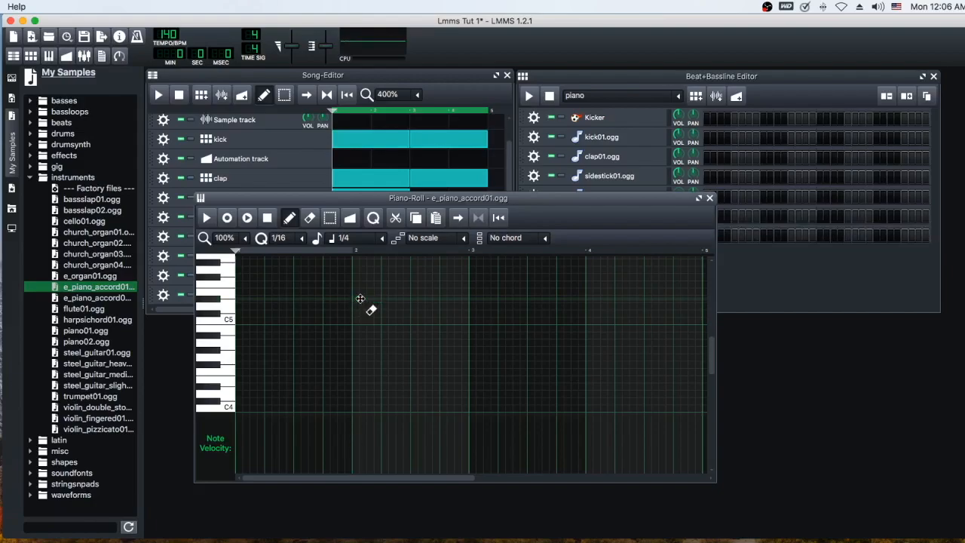
# Set the note length to 1/1 and place a whole note on C5 at the start of bar 1
pyautogui.click(382, 238)
pyautogui.click(356, 271)
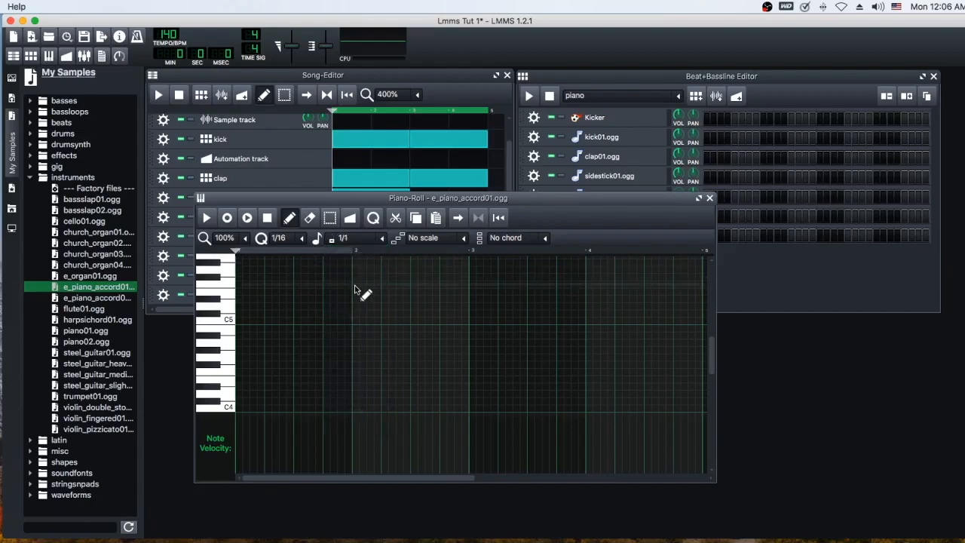
pyautogui.click(244, 320)
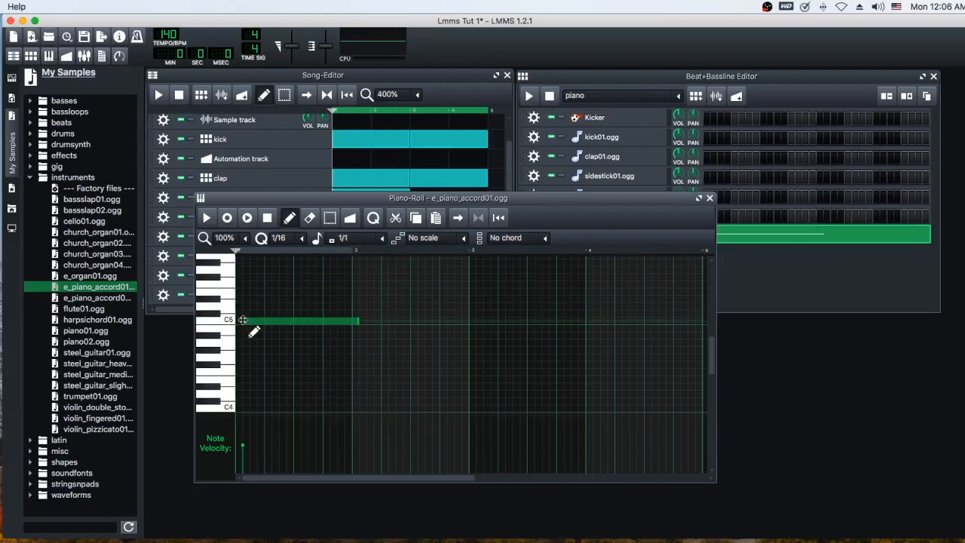
pyautogui.click(287, 320)
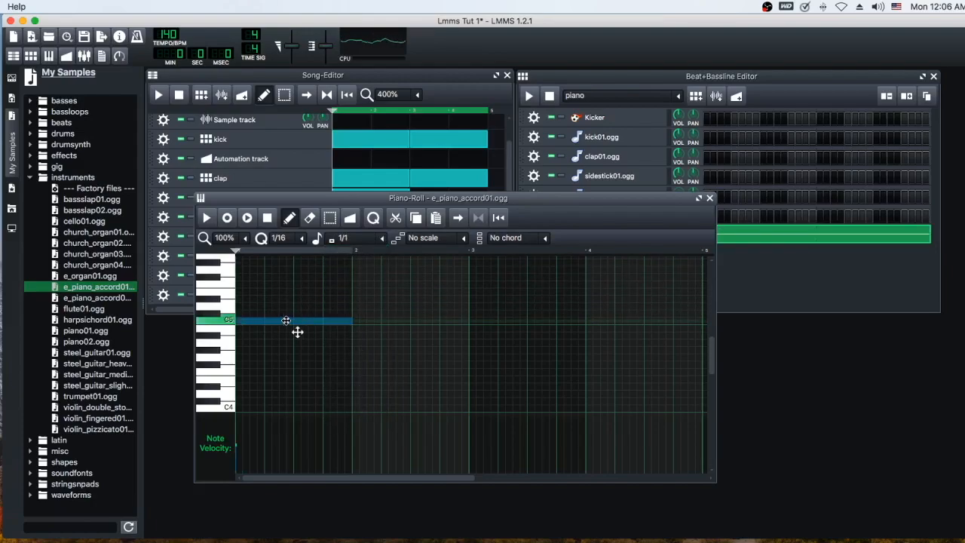
pyautogui.click(382, 240)
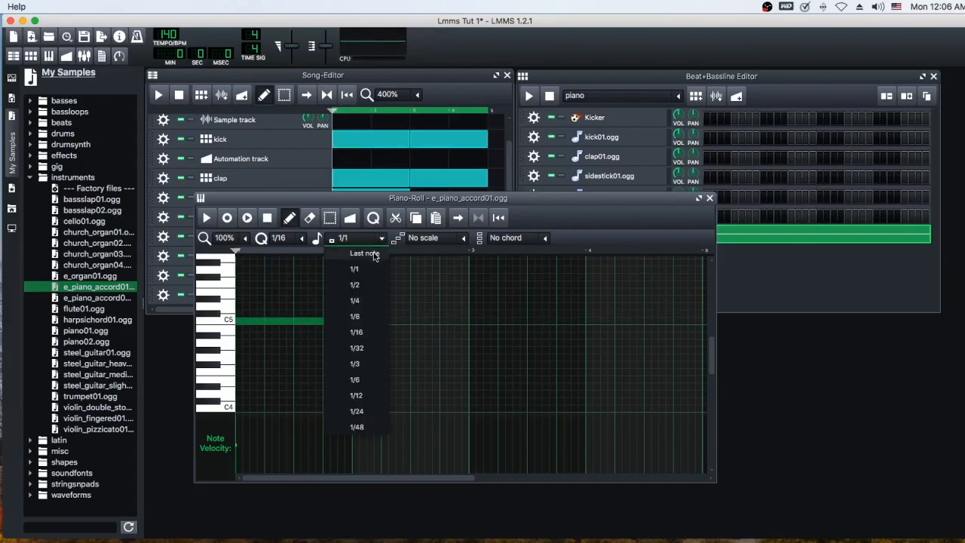
pyautogui.click(365, 254)
pyautogui.click(367, 298)
pyautogui.moveTo(426, 298); pyautogui.dragTo(408, 300)
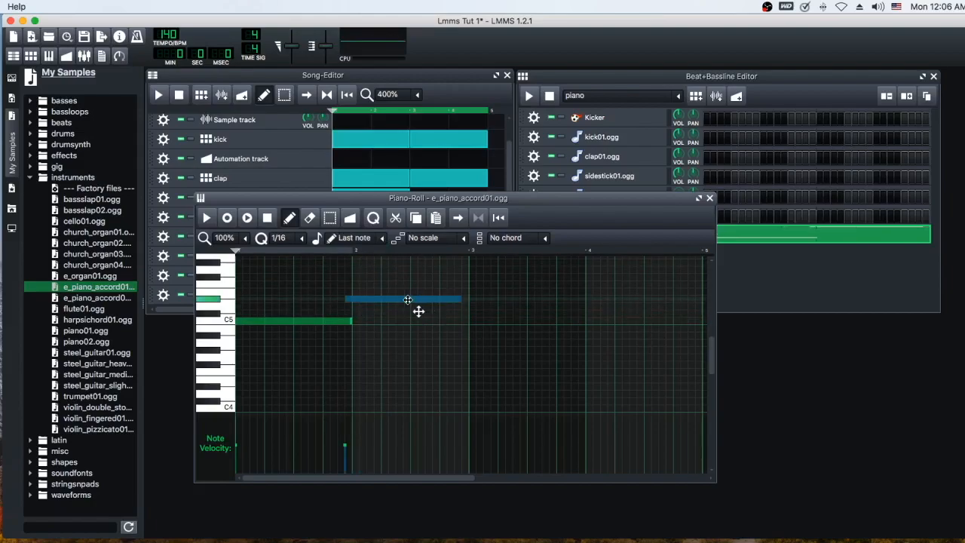
pyautogui.rightClick(417, 299)
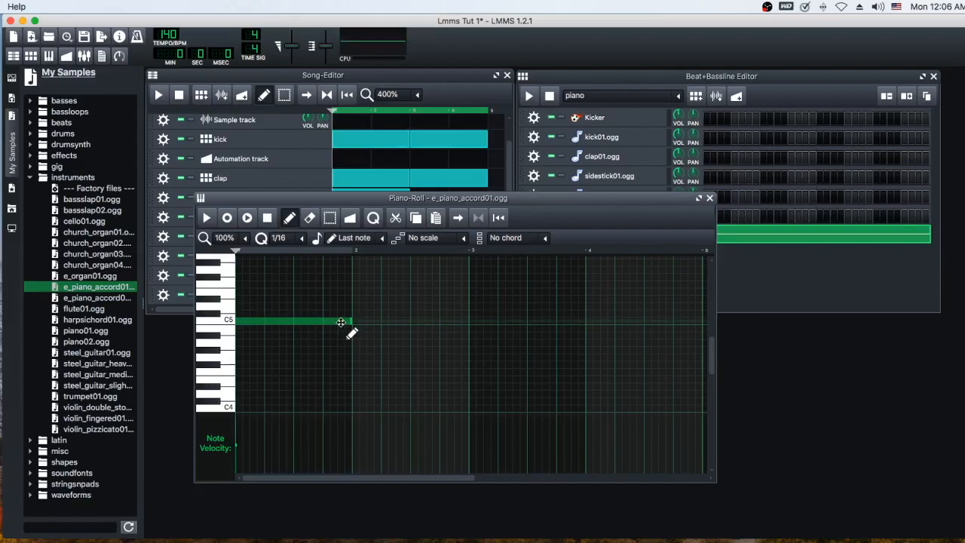
# Shorten the C5 note to a quarter note and set the length for new notes to 1/4
pyautogui.moveTo(351, 323); pyautogui.dragTo(269, 323)
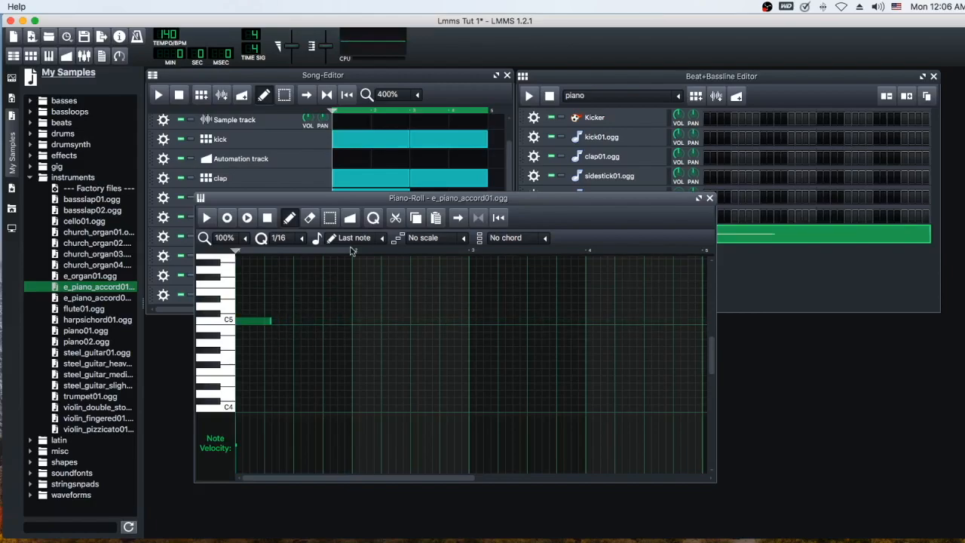
pyautogui.scroll(-1, 380, 238)
pyautogui.click(382, 238)
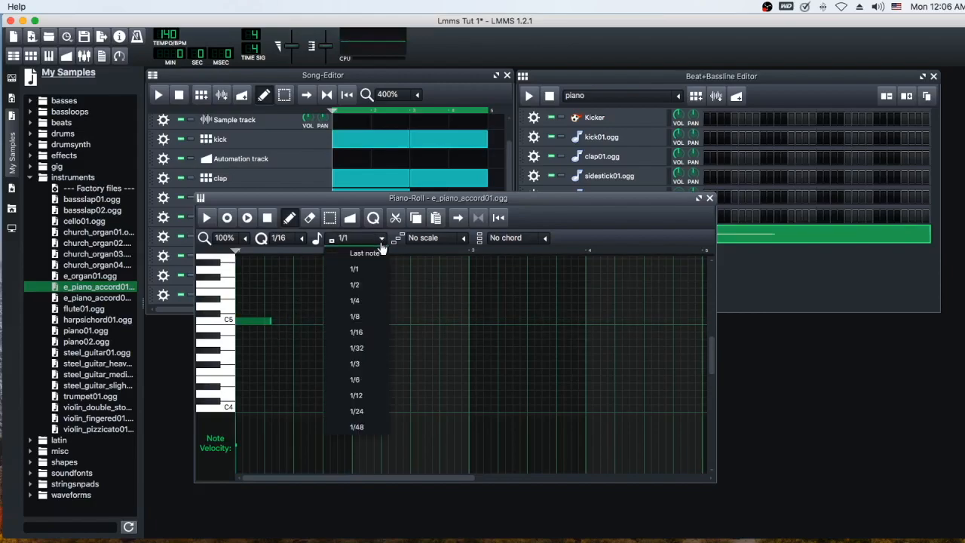
pyautogui.click(359, 301)
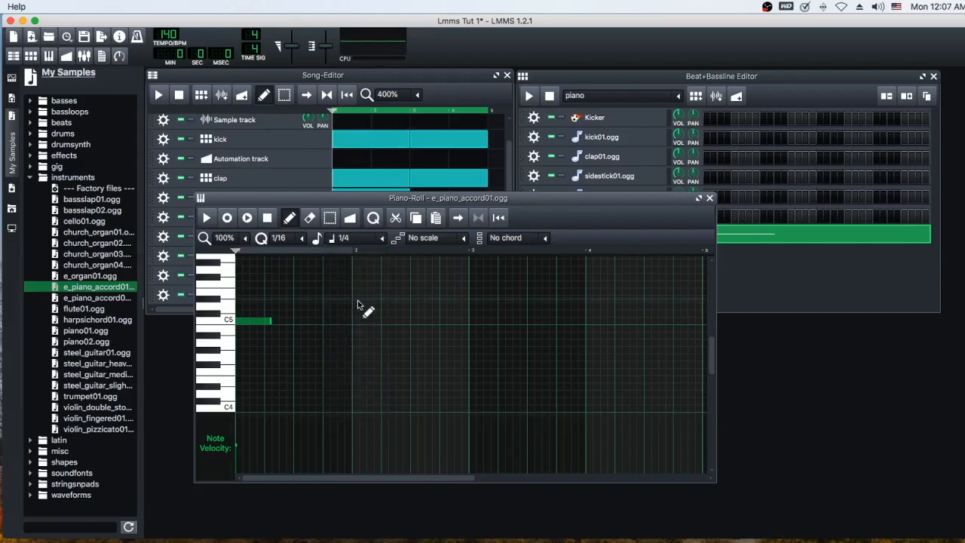
pyautogui.moveTo(270, 322); pyautogui.dragTo(261, 323)
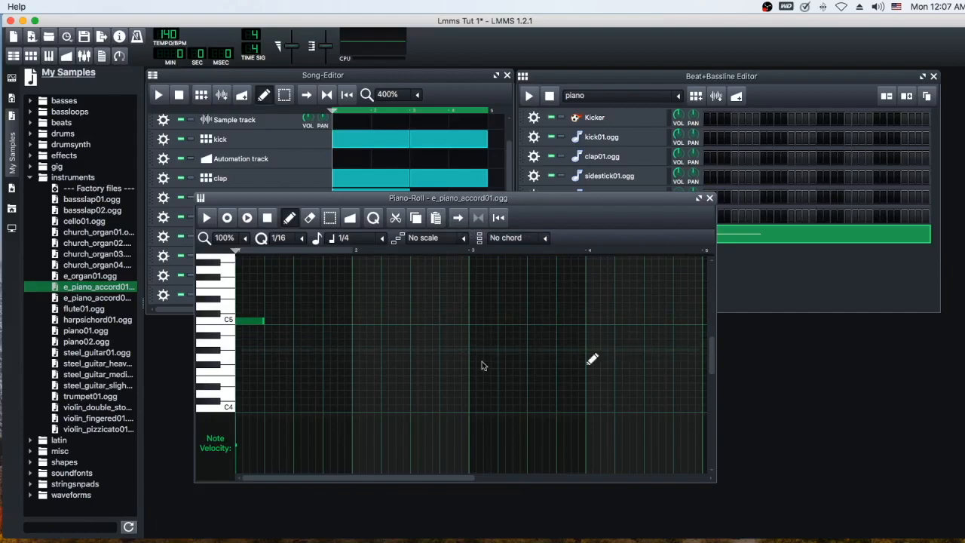
# Enable the piano roll's loop points and extend the loop region from bar 1 to the start of bar 5
pyautogui.moveTo(324, 477); pyautogui.dragTo(251, 481)
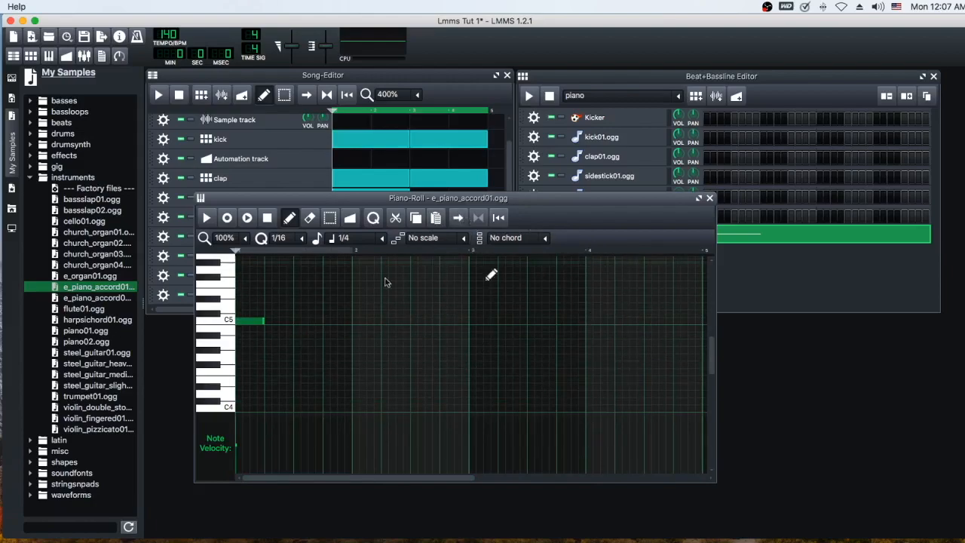
pyautogui.click(478, 217)
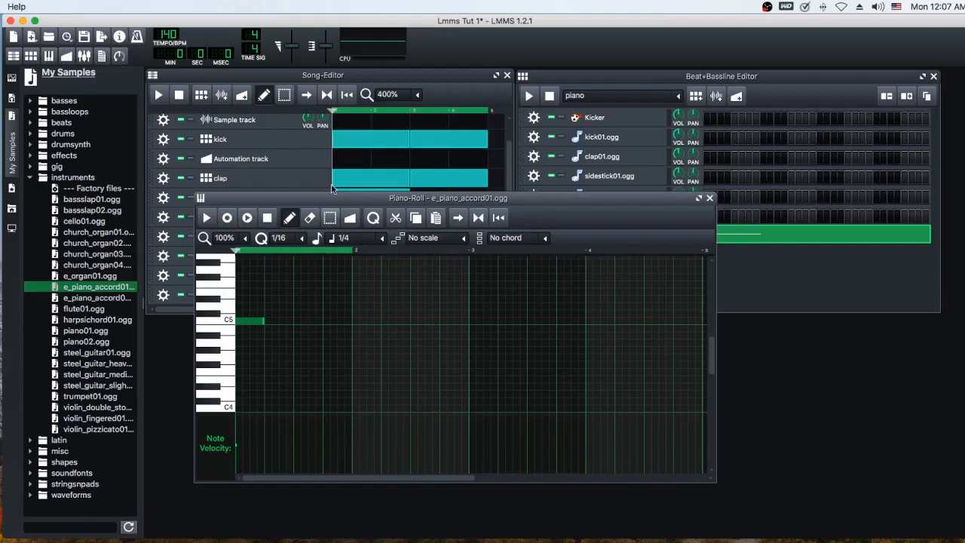
pyautogui.moveTo(343, 249); pyautogui.dragTo(702, 261)
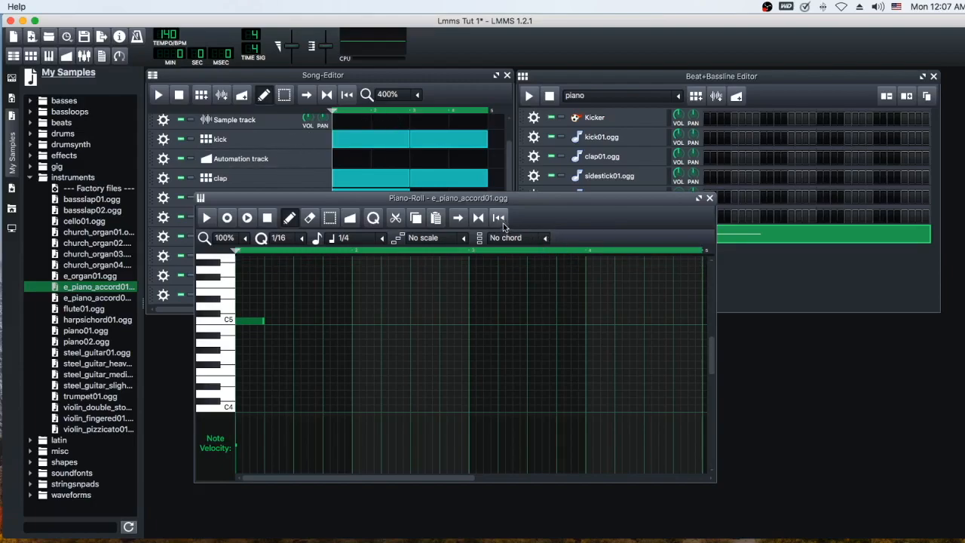
pyautogui.click(247, 238)
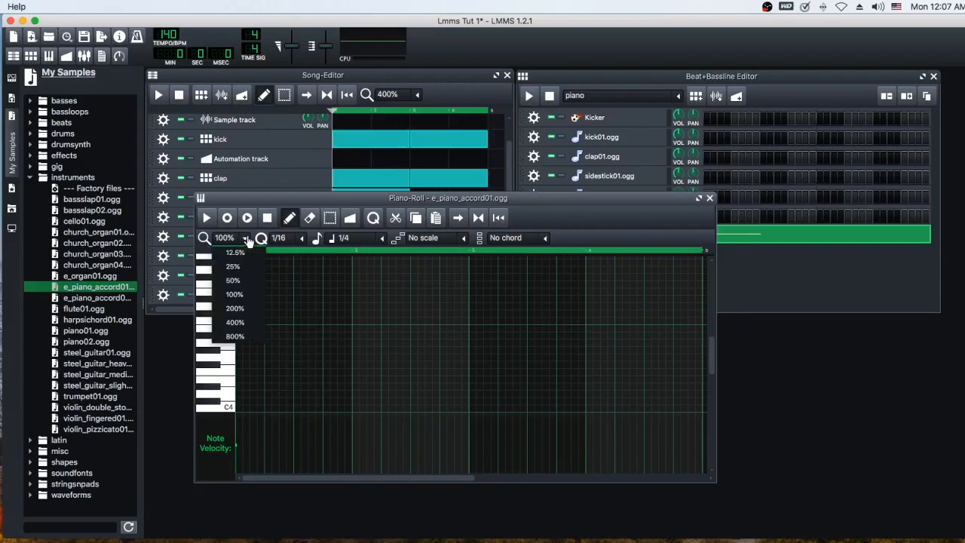
pyautogui.click(400, 204)
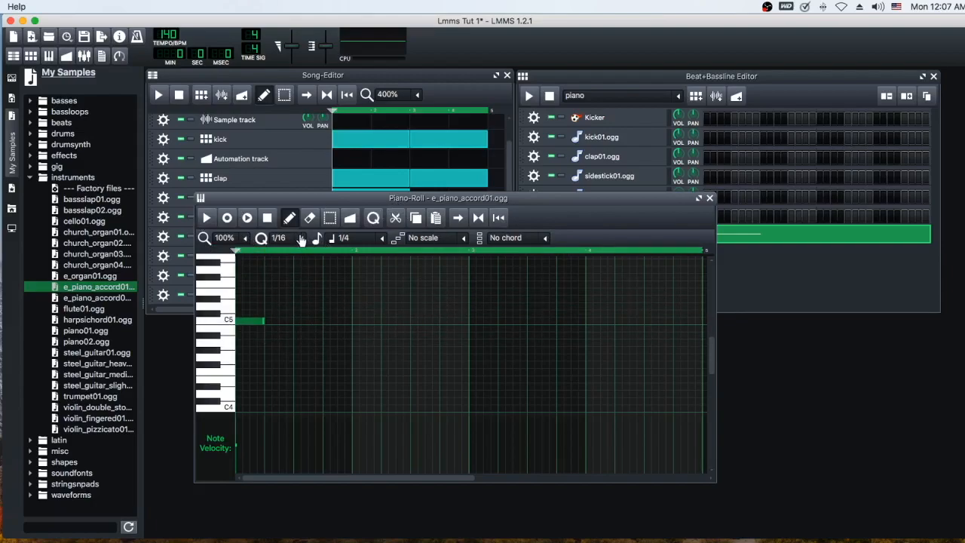
pyautogui.click(463, 238)
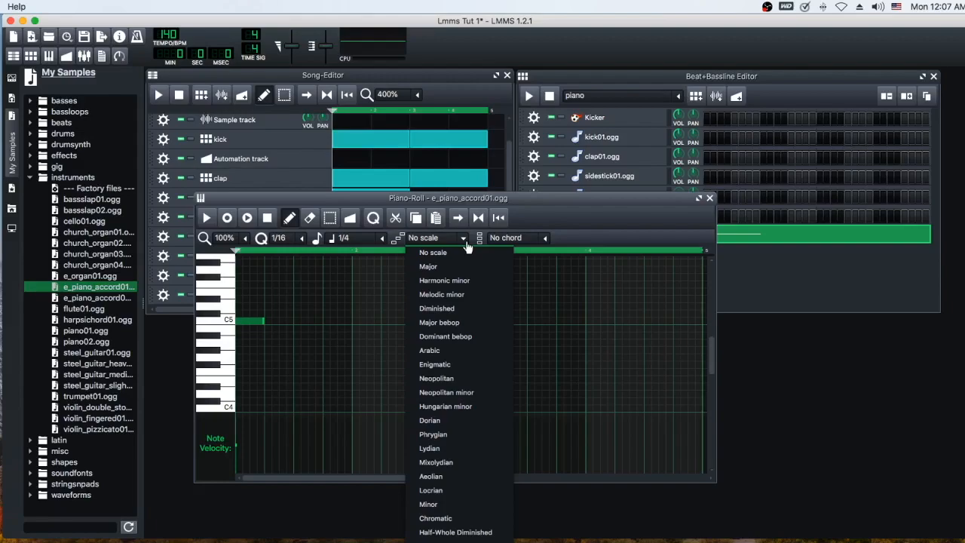
pyautogui.click(569, 235)
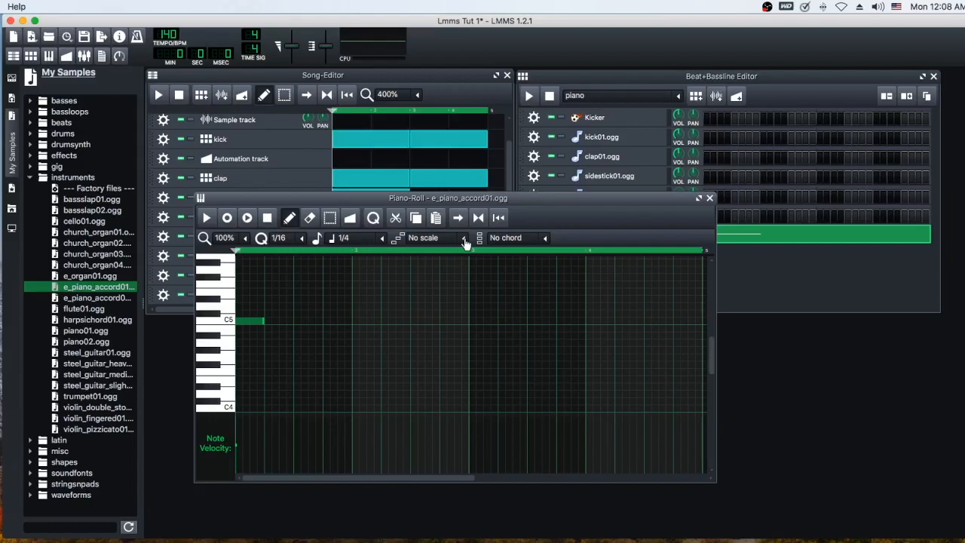
pyautogui.click(545, 240)
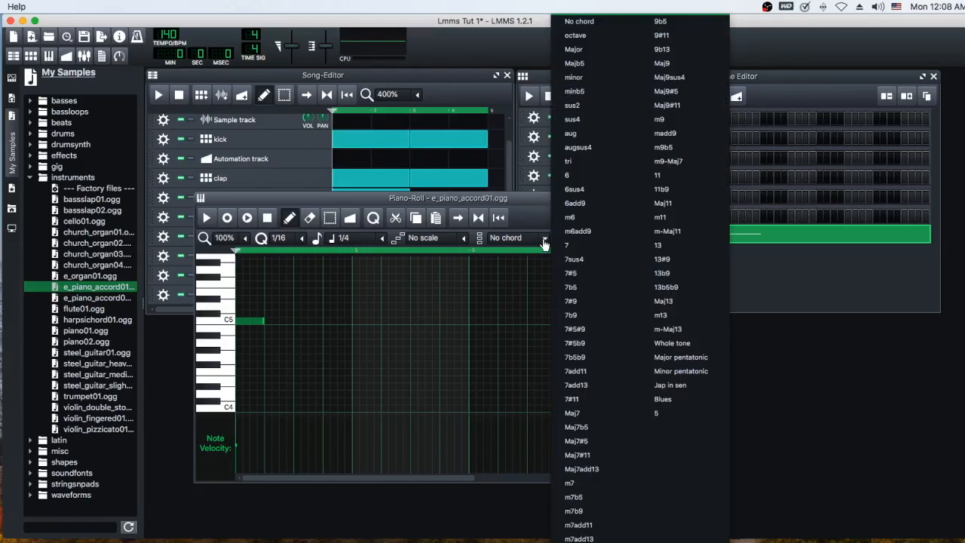
pyautogui.click(544, 238)
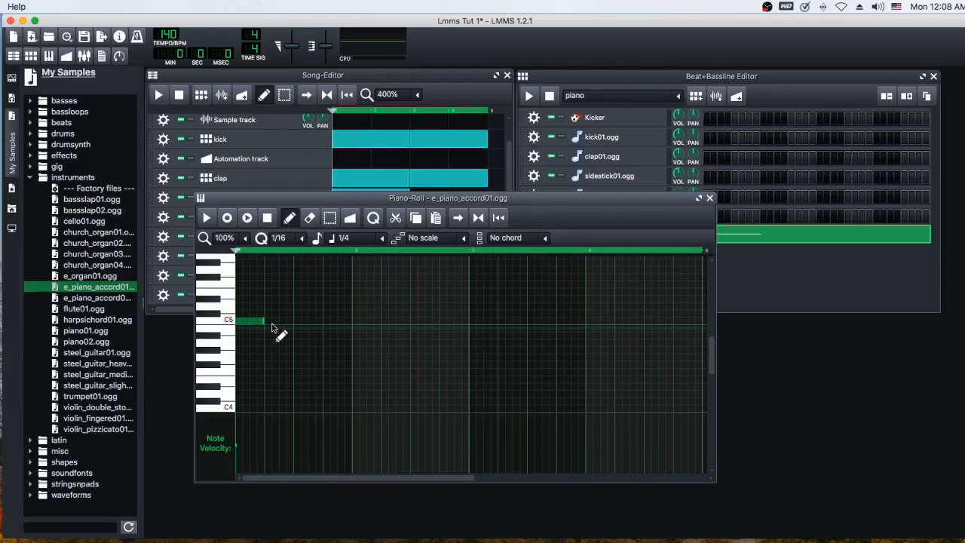
# Set the piano roll's chord type to Major and shift the piano-roll window clear of the song editor's track names
pyautogui.scroll(2, 277, 332)
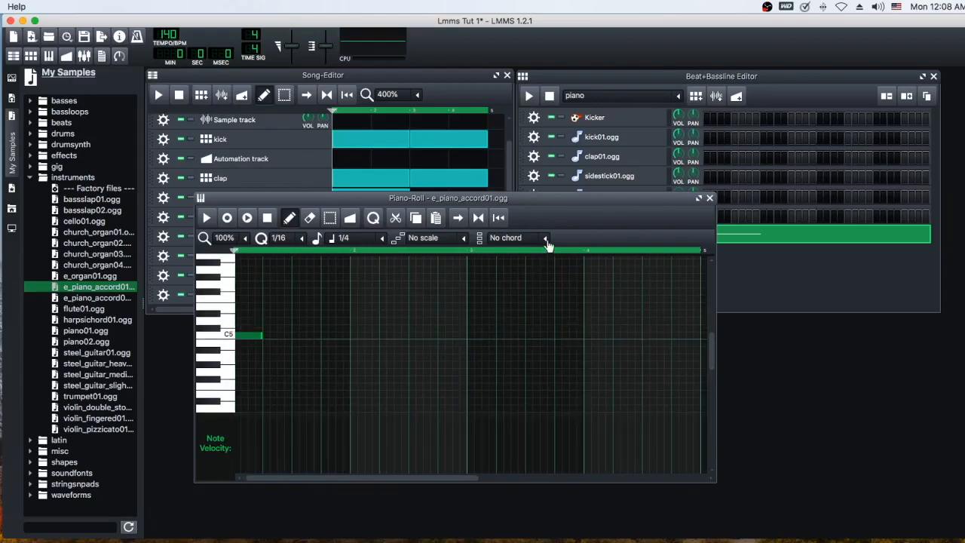
pyautogui.scroll(-8, 546, 241)
pyautogui.click(545, 239)
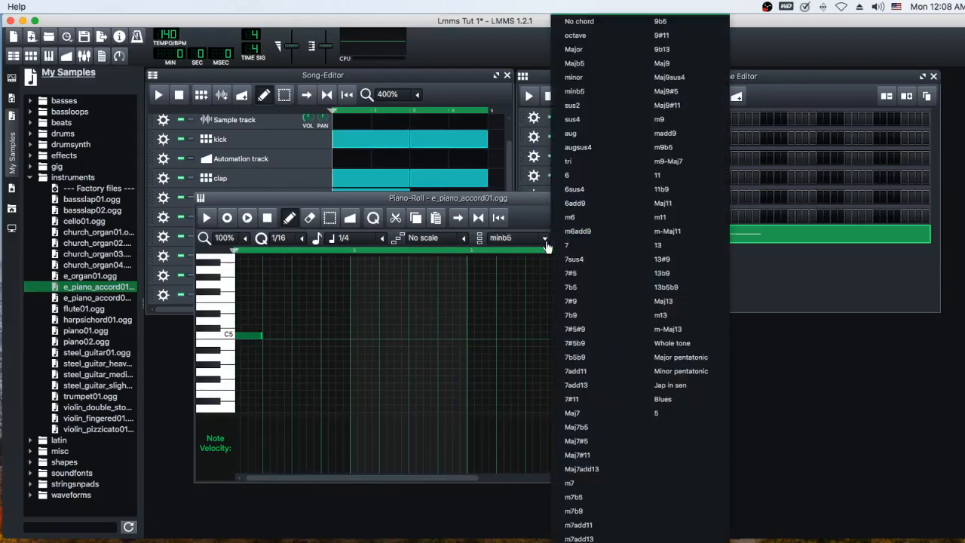
pyautogui.click(574, 39)
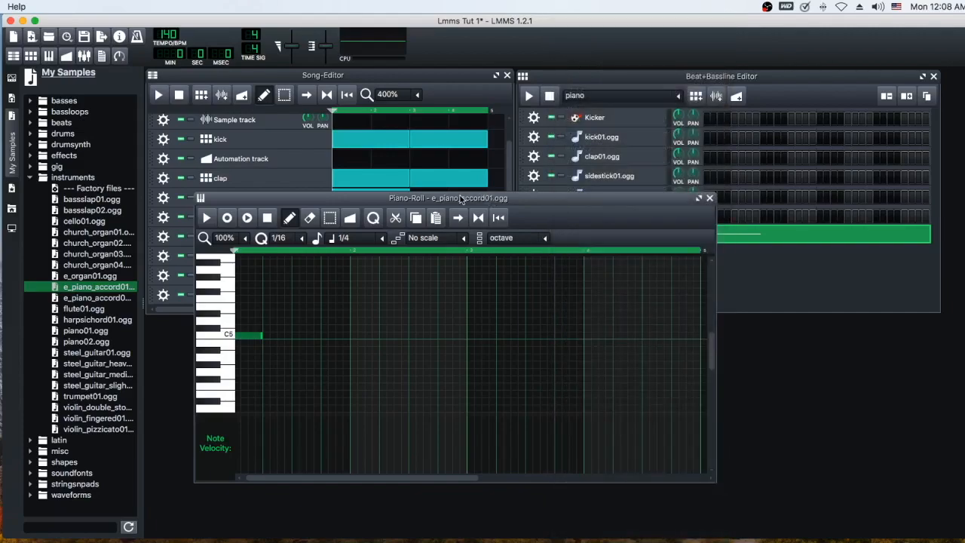
pyautogui.moveTo(464, 198); pyautogui.dragTo(525, 193)
pyautogui.click(603, 238)
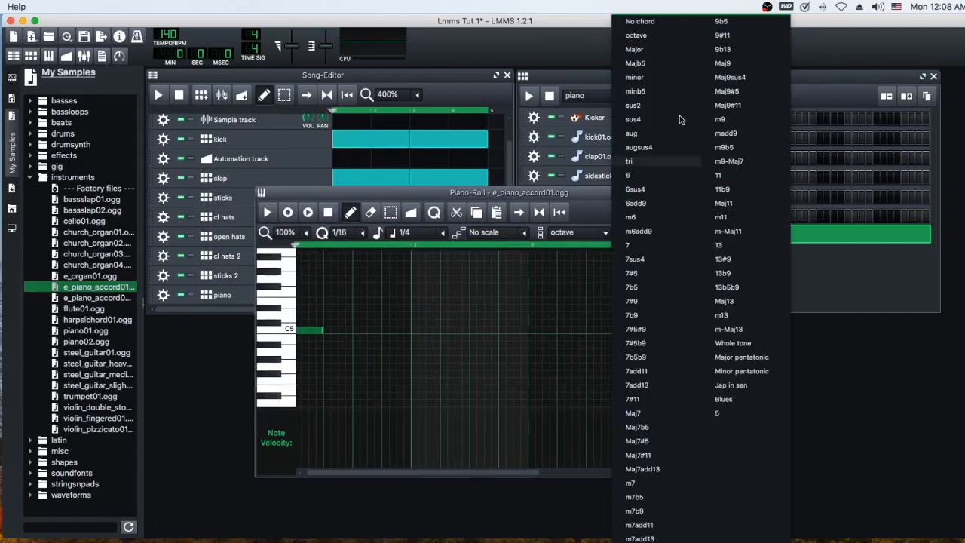
pyautogui.click(640, 46)
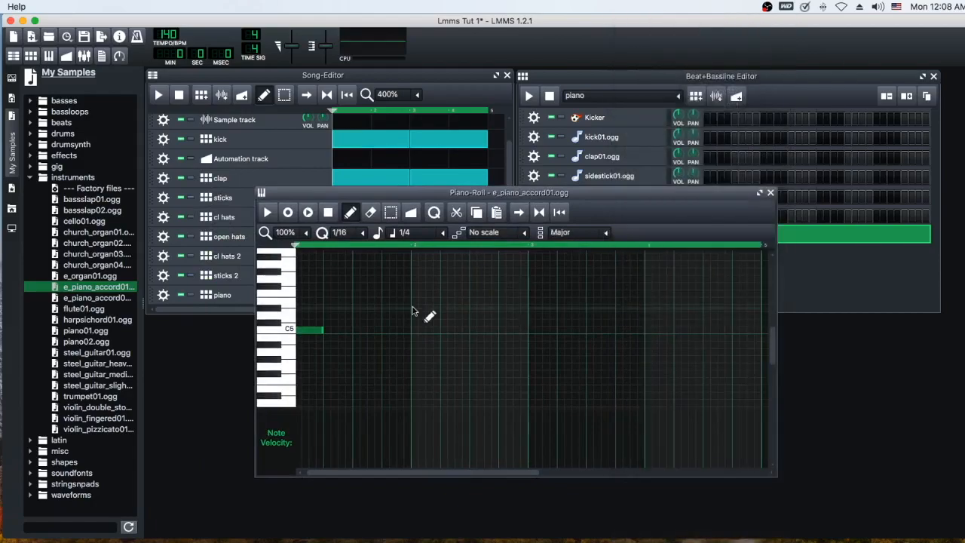
# Delete the single C5 note and place quarter-note major chords rooted on C5 at the start of bars 1 to 4
pyautogui.rightClick(315, 330)
pyautogui.scroll(1, 298, 330)
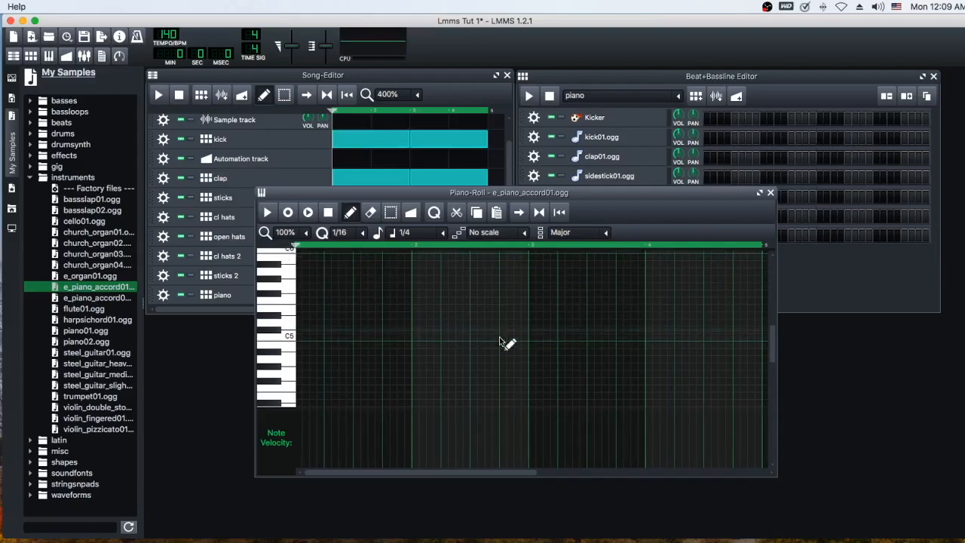
pyautogui.moveTo(772, 348); pyautogui.dragTo(772, 355)
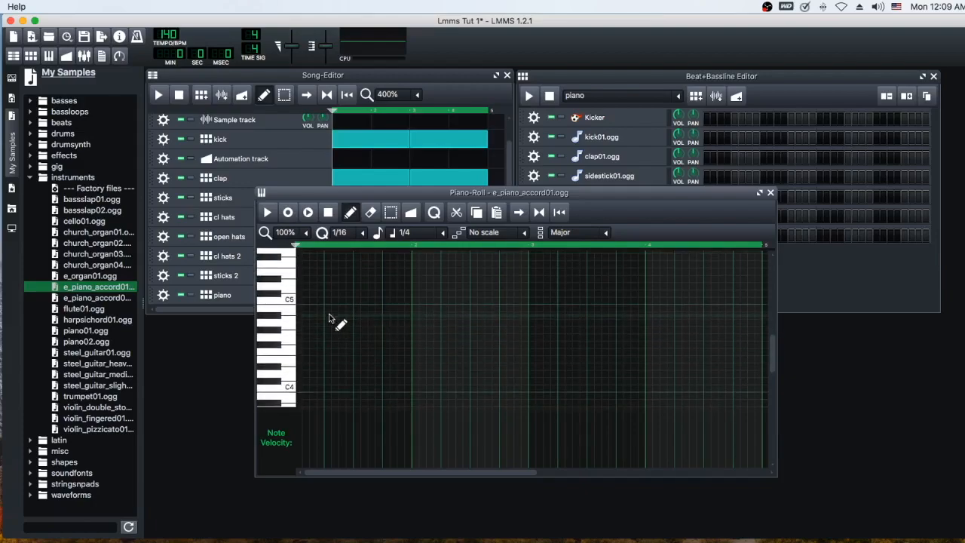
pyautogui.scroll(2, 646, 394)
pyautogui.scroll(3, 359, 333)
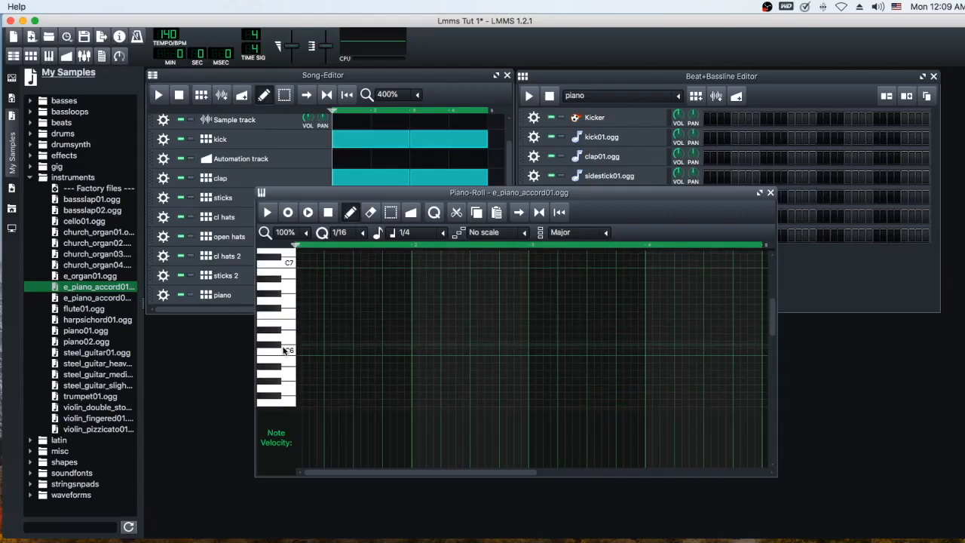
pyautogui.scroll(-2, 309, 349)
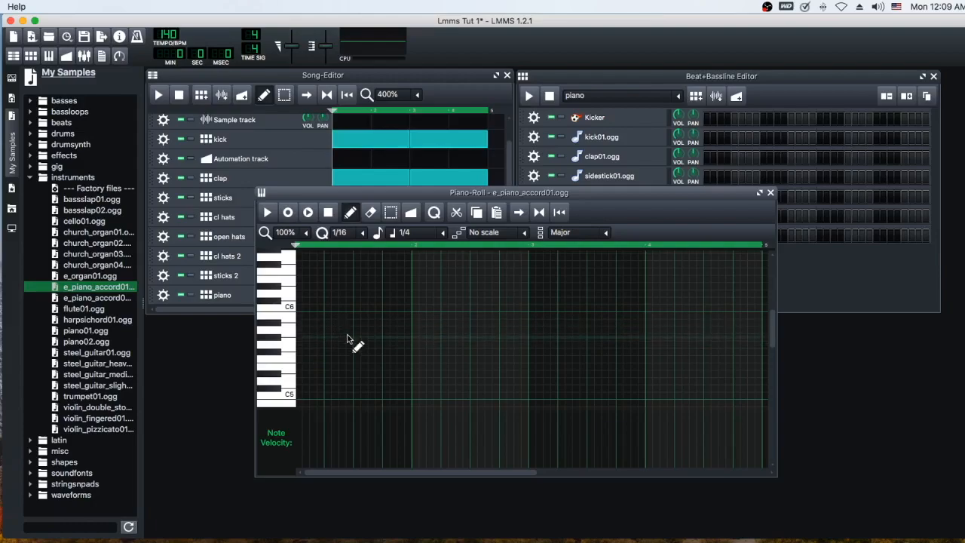
pyautogui.click(288, 397)
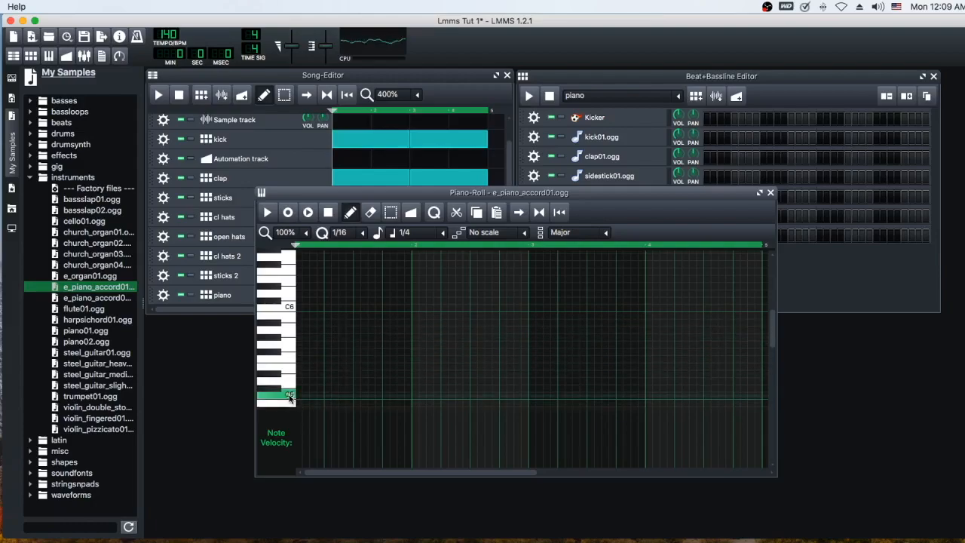
pyautogui.click(301, 396)
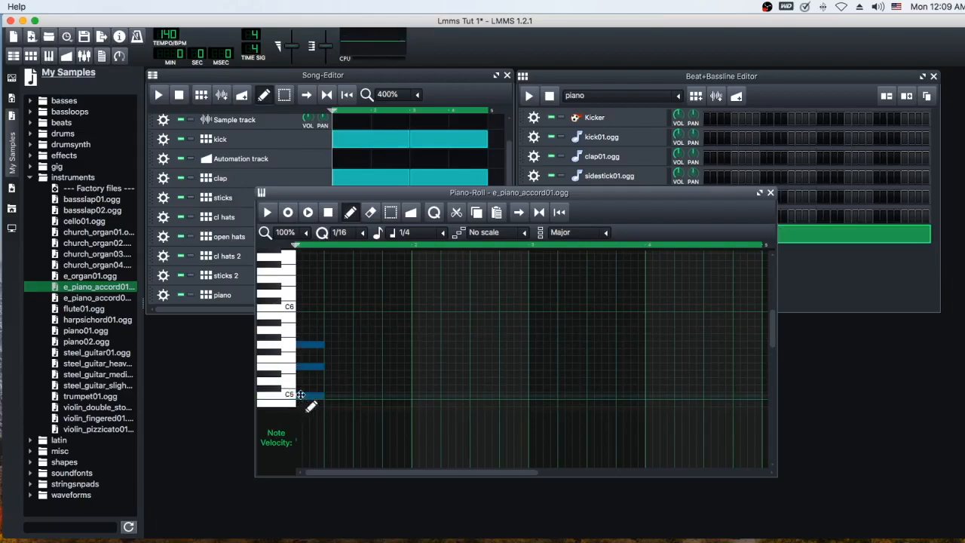
pyautogui.click(415, 395)
pyautogui.click(530, 395)
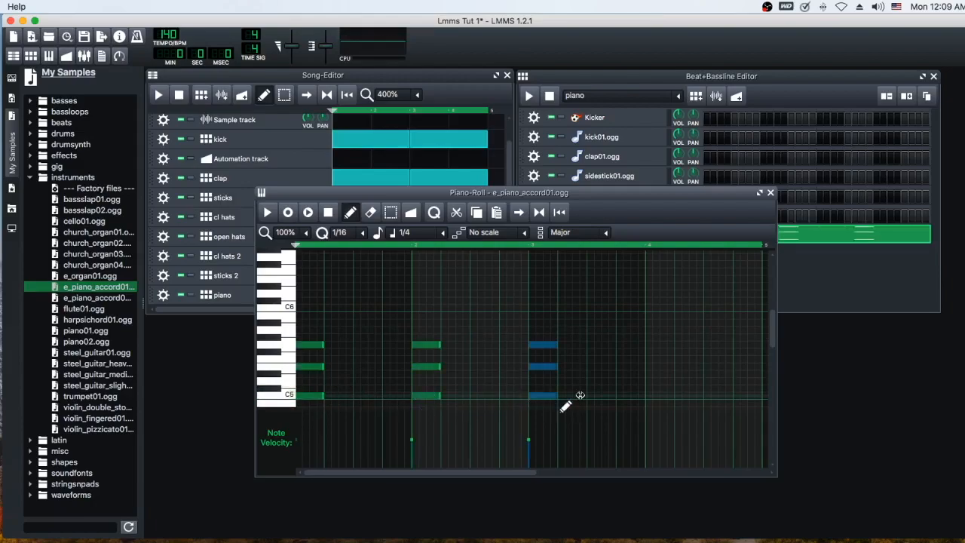
pyautogui.click(645, 395)
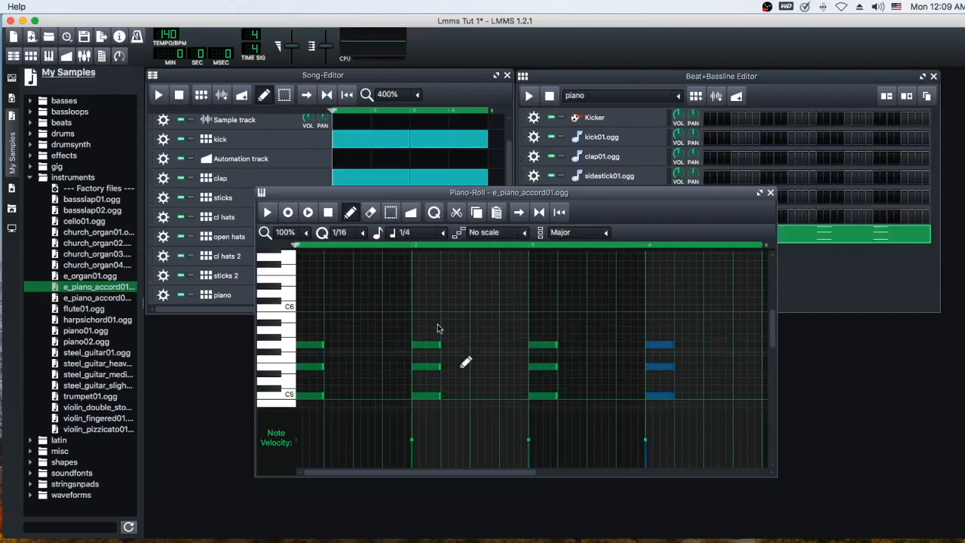
# Play the four chords in the piano roll, reposition its window higher on the workspace, and stop playback
pyautogui.click(266, 213)
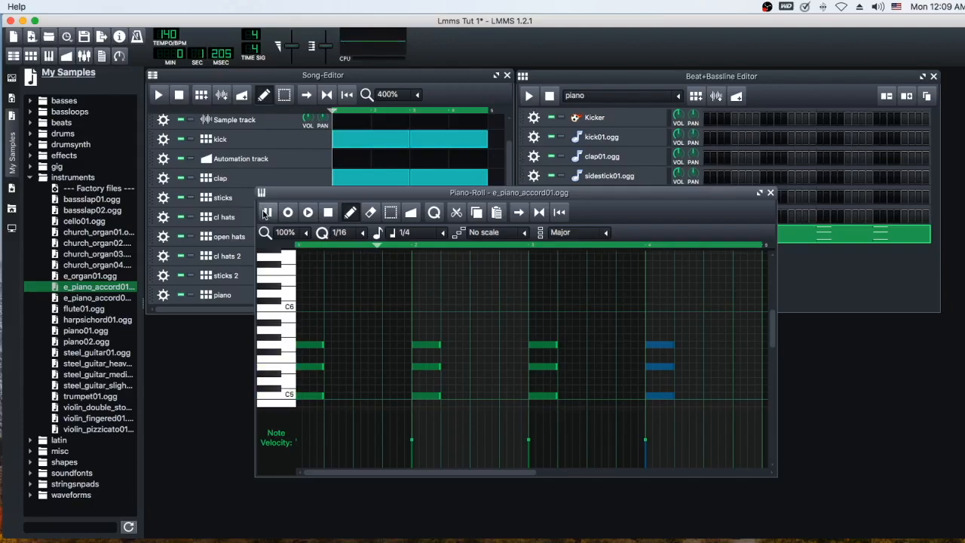
pyautogui.moveTo(562, 192); pyautogui.dragTo(566, 266)
pyautogui.moveTo(680, 236); pyautogui.dragTo(680, 253)
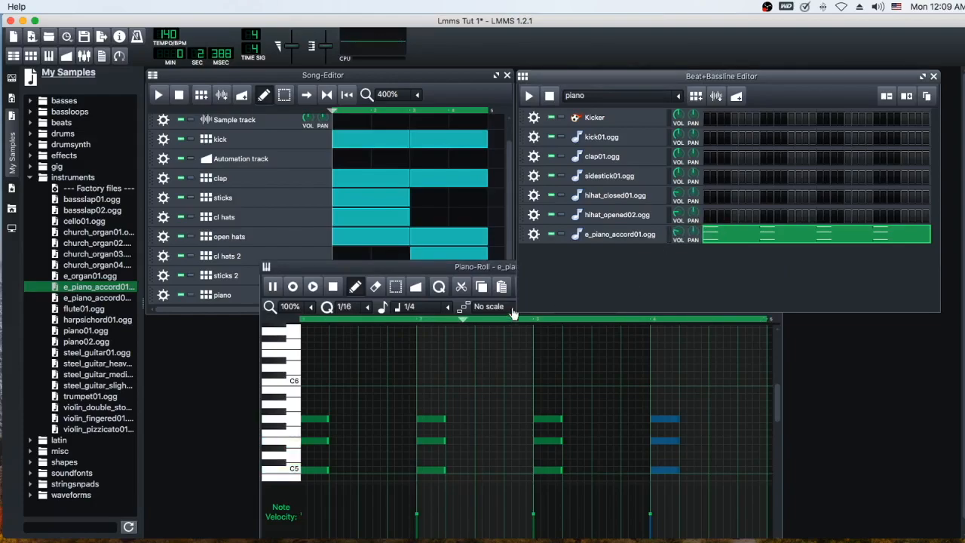
pyautogui.click(761, 315)
pyautogui.moveTo(600, 276); pyautogui.dragTo(605, 154)
pyautogui.press('space')
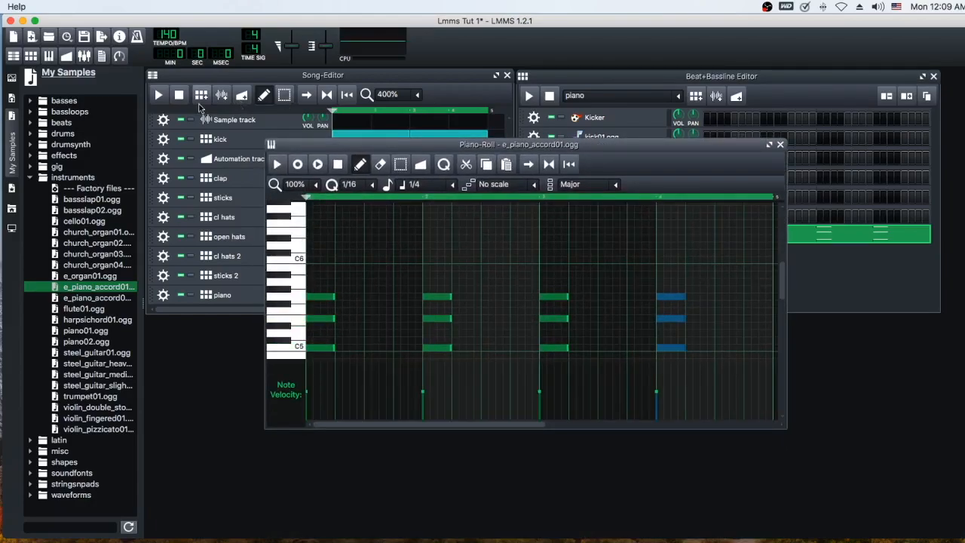
# Place the piano pattern across bars 1 to 4 in the Song-Editor and play the song with it
pyautogui.click(158, 95)
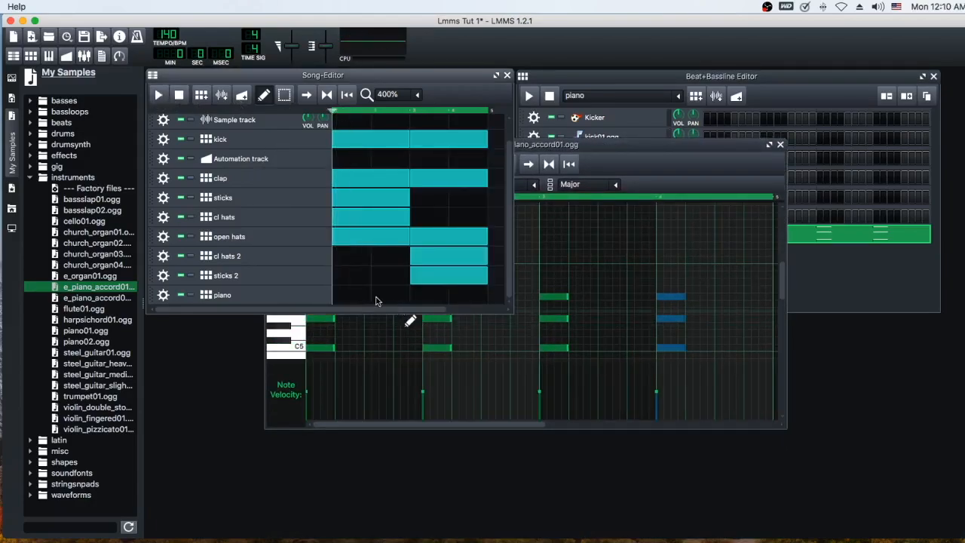
pyautogui.click(353, 295)
pyautogui.click(158, 95)
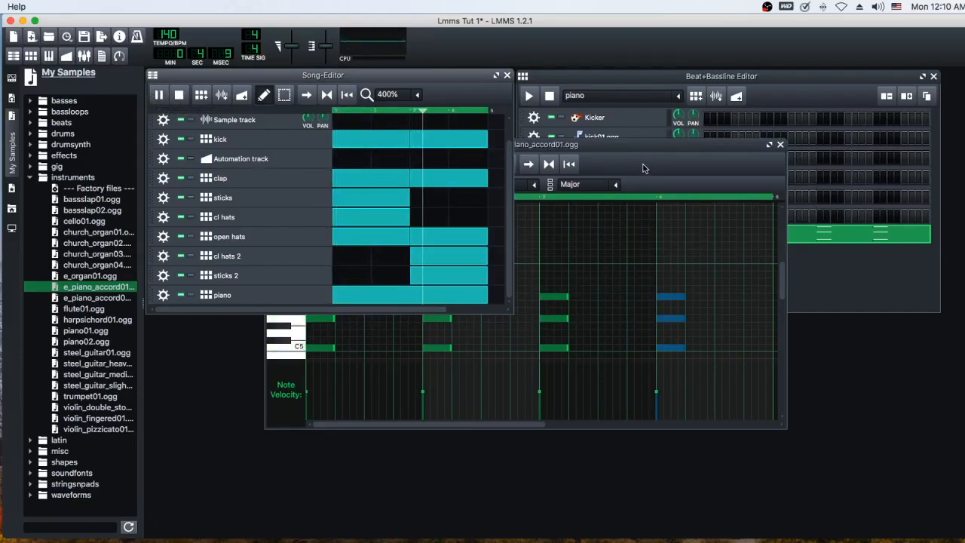
pyautogui.press('space')
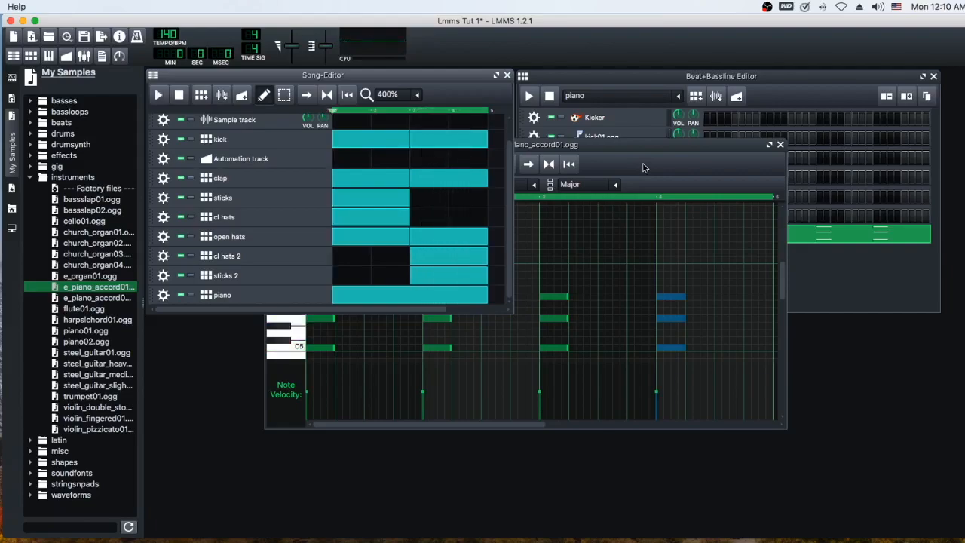
# Lengthen all four piano chords so each fills its whole bar, and play the song to check them
pyautogui.click(636, 165)
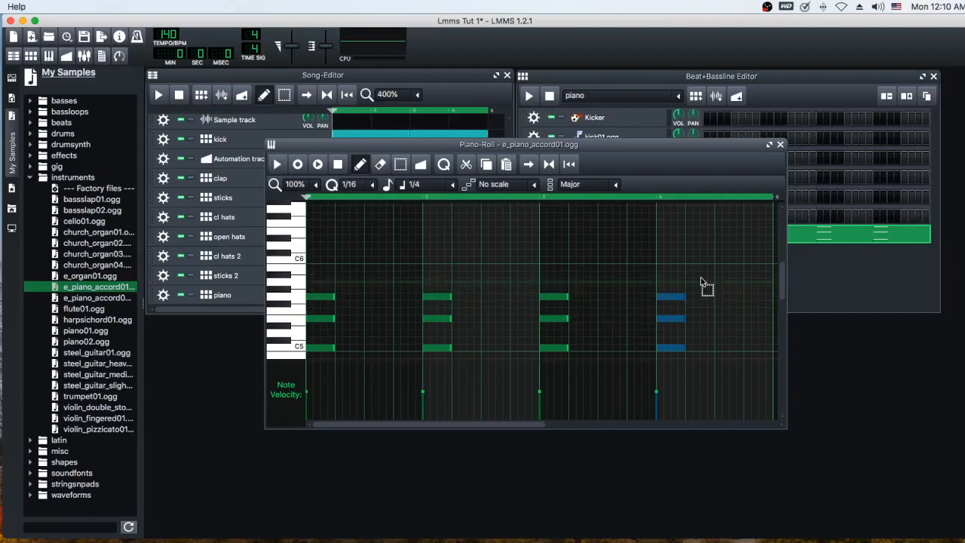
pyautogui.moveTo(717, 280); pyautogui.dragTo(427, 351)
pyautogui.click(159, 96)
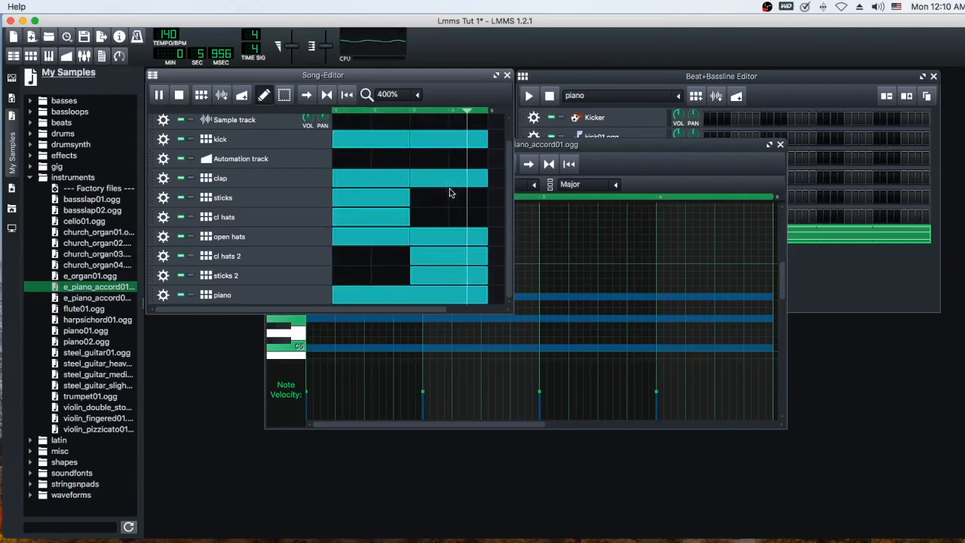
pyautogui.press('space')
# Transpose the bar 2 chord up to a G5 root and the bar 3 chord up to an F5 root
pyautogui.click(697, 166)
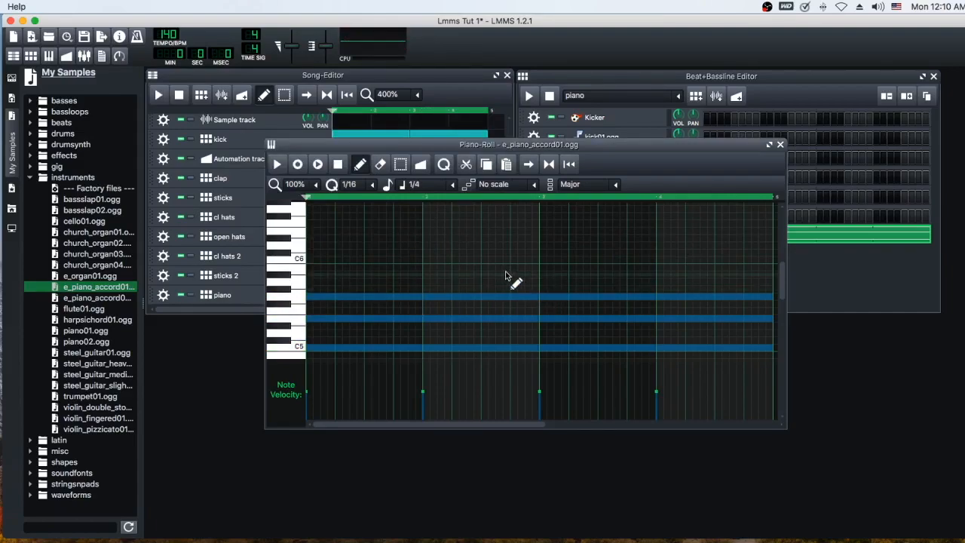
pyautogui.moveTo(497, 295); pyautogui.dragTo(478, 355)
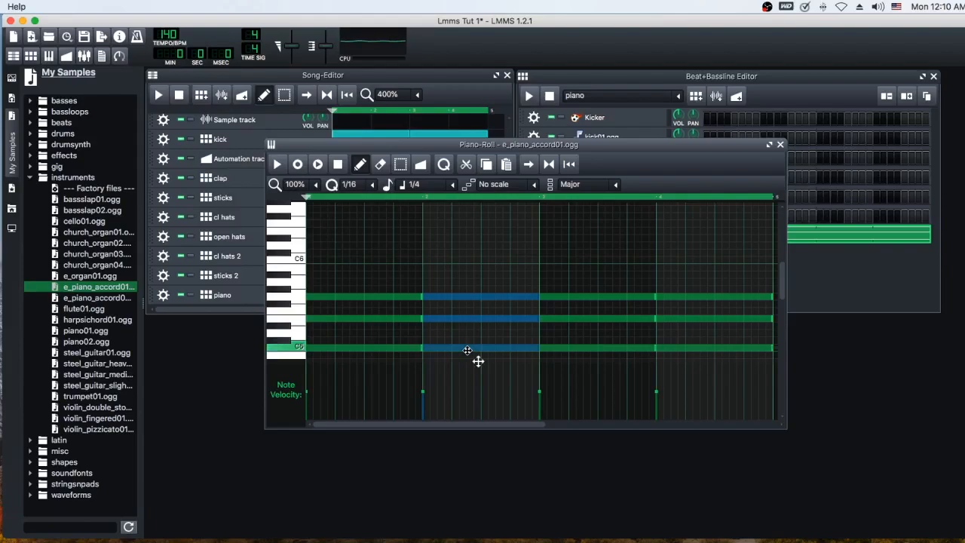
pyautogui.moveTo(478, 361); pyautogui.dragTo(480, 308)
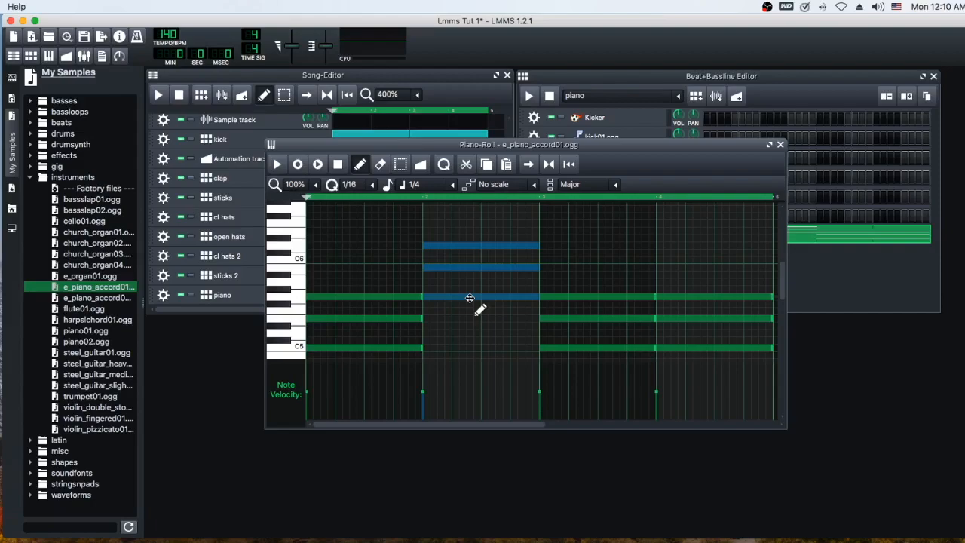
pyautogui.moveTo(595, 285)
pyautogui.mouseDown()
pyautogui.moveTo(595, 361)
pyautogui.moveTo(598, 293)
pyautogui.moveTo(599, 309)
pyautogui.mouseUp()
# Try the bar 4 chord on an E5 root, removing the stray chord placed there, and play the song
pyautogui.click(694, 281)
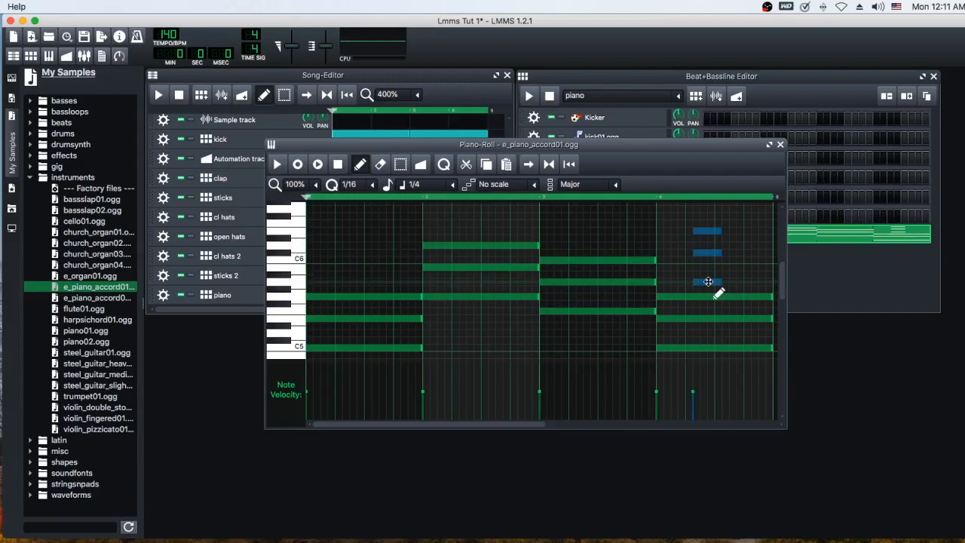
pyautogui.press('Delete')
pyautogui.moveTo(708, 286); pyautogui.dragTo(709, 320)
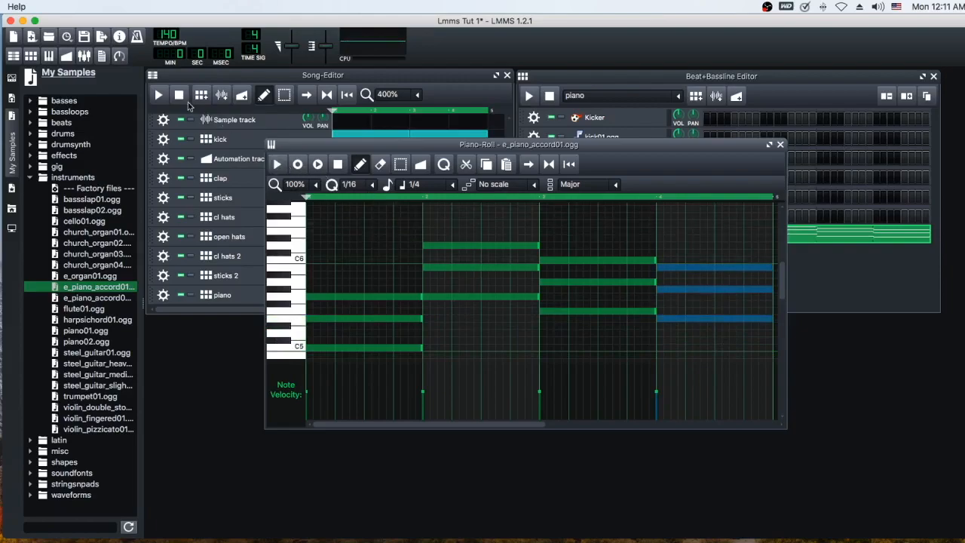
pyautogui.click(160, 96)
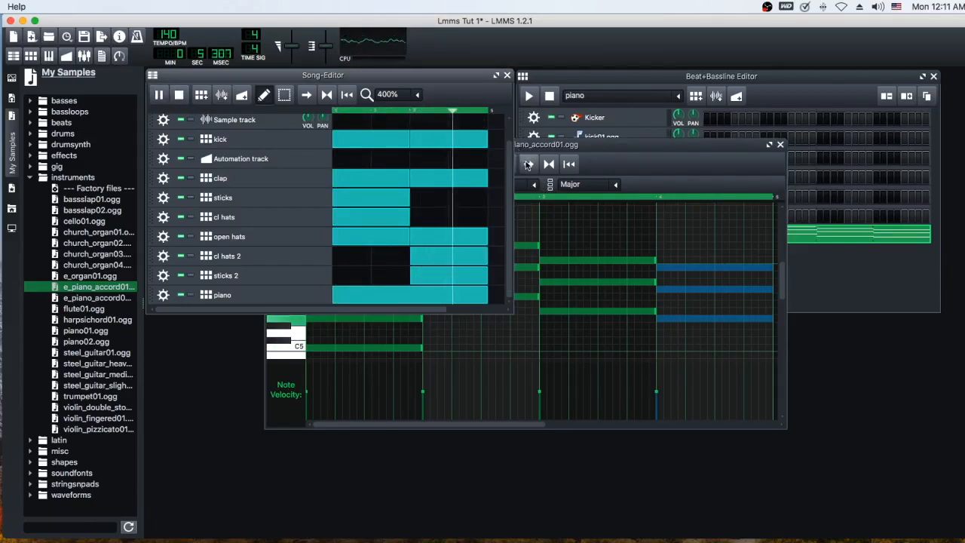
# Try the bar 4 chord on a D5 root during playback, and stop the song
pyautogui.click(701, 265)
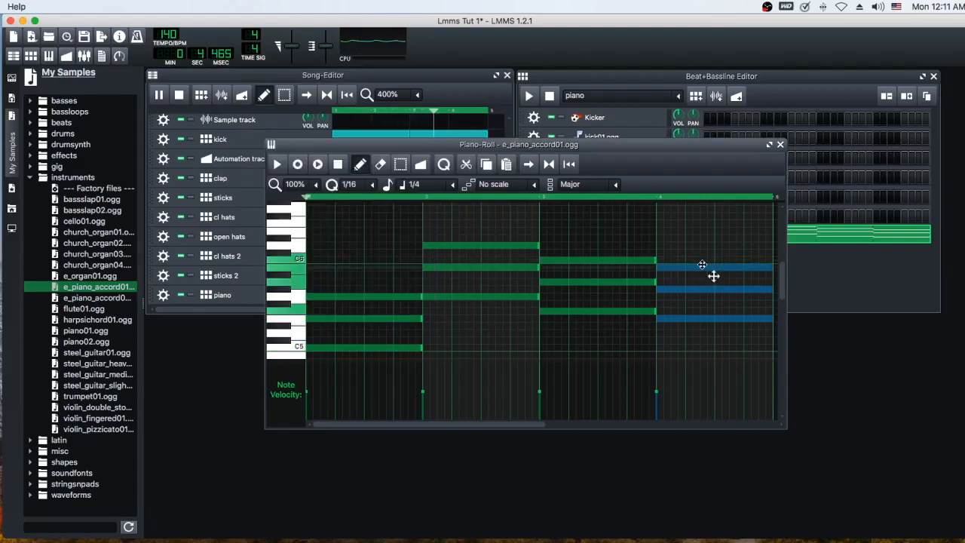
pyautogui.moveTo(701, 264); pyautogui.dragTo(702, 279)
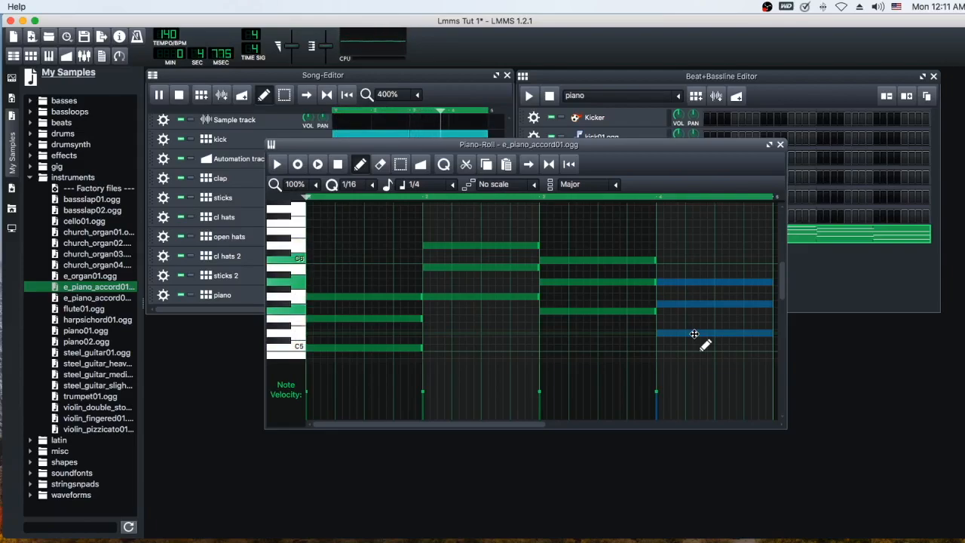
pyautogui.press('space')
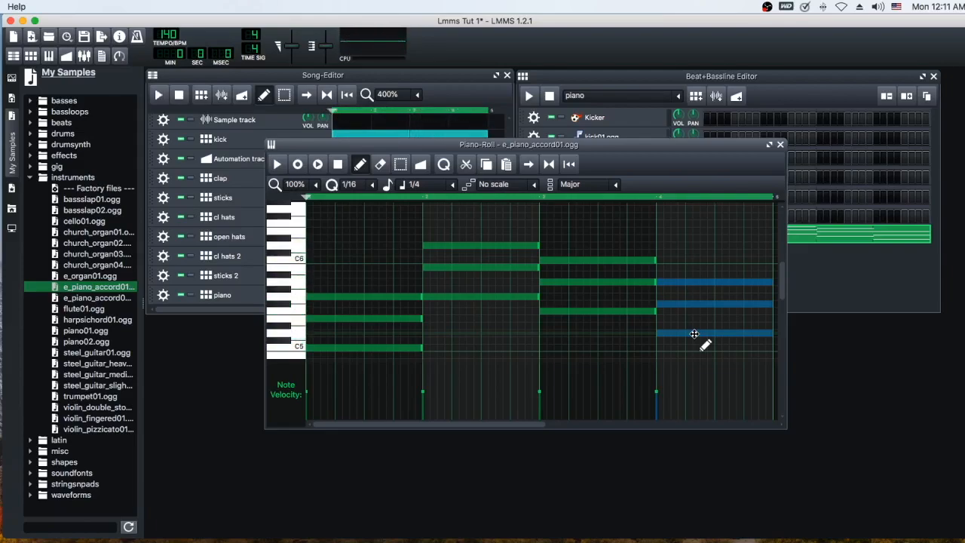
# Raise the bar 4 chord to a G5 root and play the piano roll
pyautogui.click(694, 334)
pyautogui.moveTo(694, 334); pyautogui.dragTo(695, 297)
pyautogui.press('space')
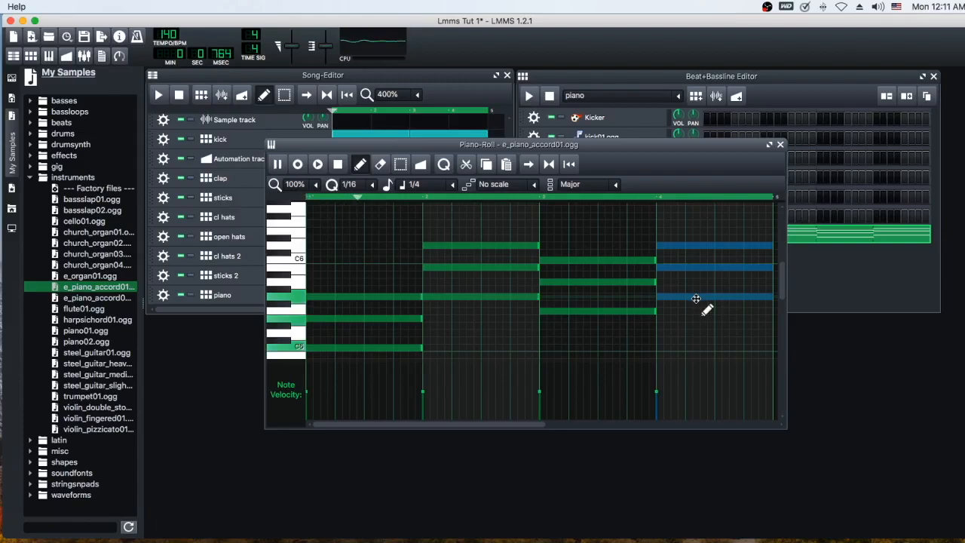
# Stop the piano roll and play the whole song to hear the current bar 4 chord, stopping it after listening
pyautogui.press('space')
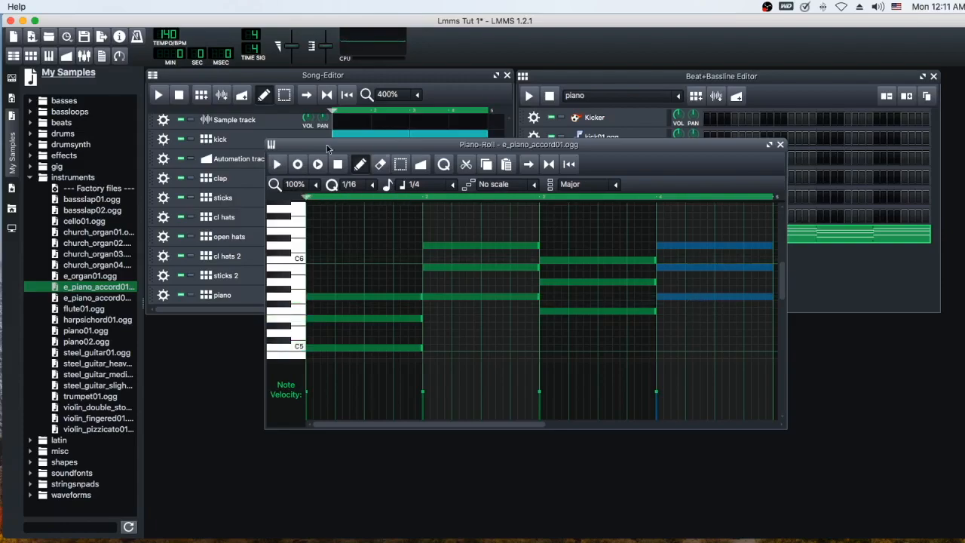
pyautogui.click(159, 96)
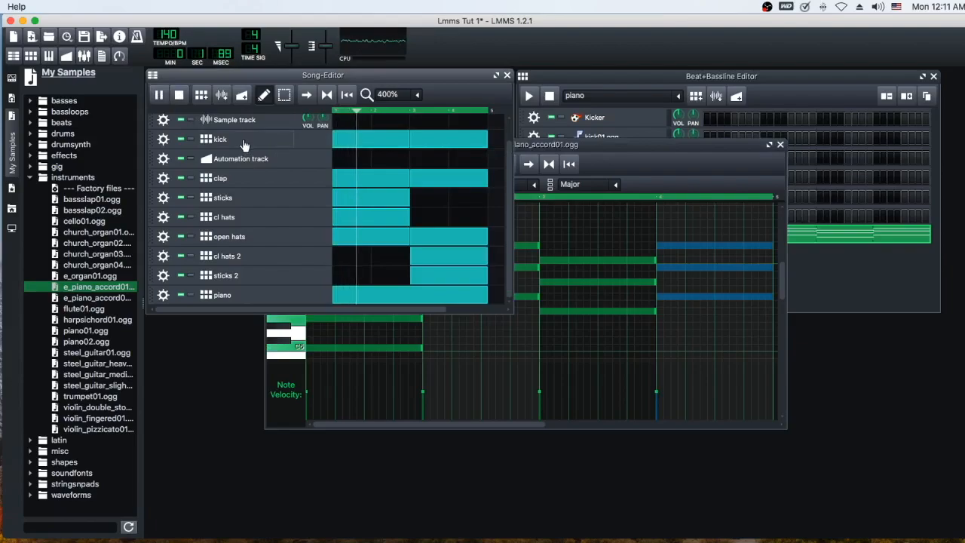
pyautogui.click(613, 165)
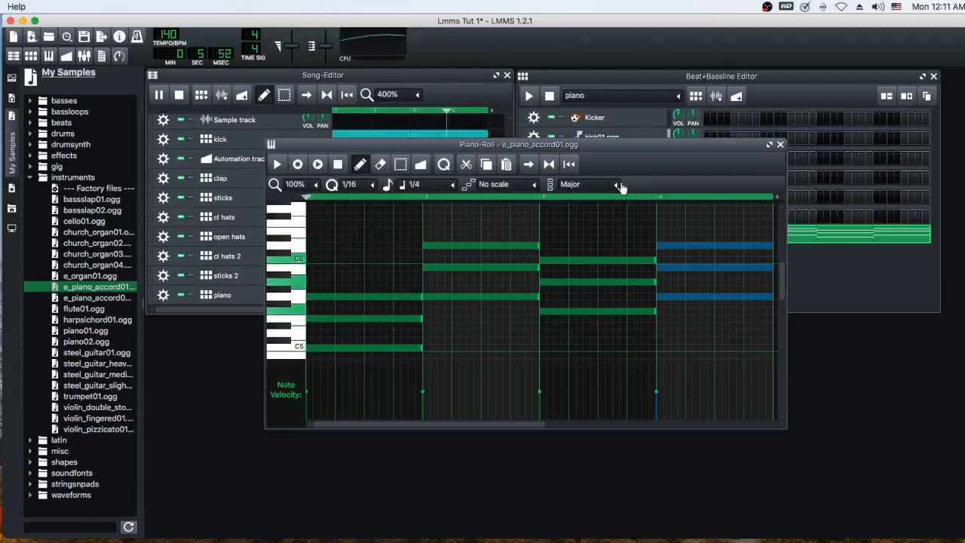
pyautogui.press('space')
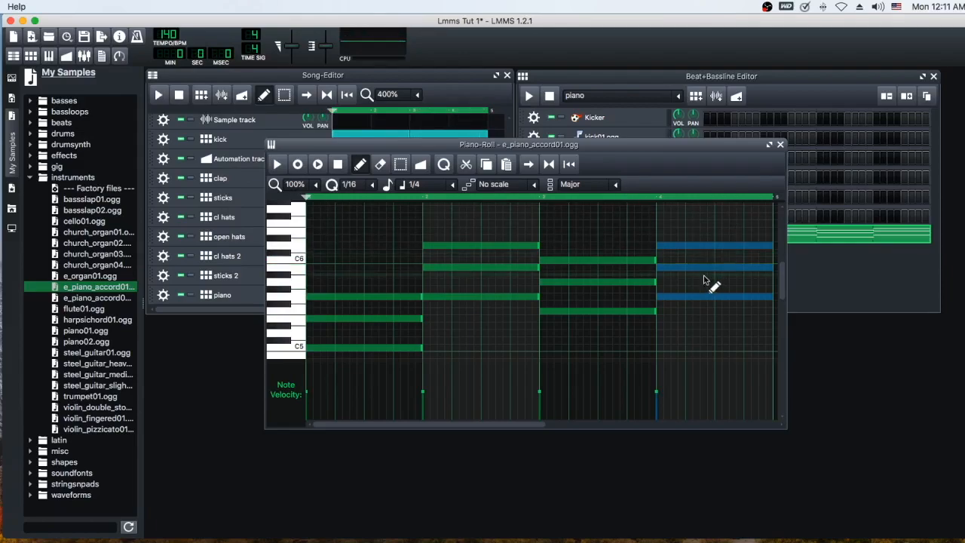
# Try the bar 4 chord on an E5 root, and play the song to hear it
pyautogui.moveTo(680, 295); pyautogui.dragTo(681, 317)
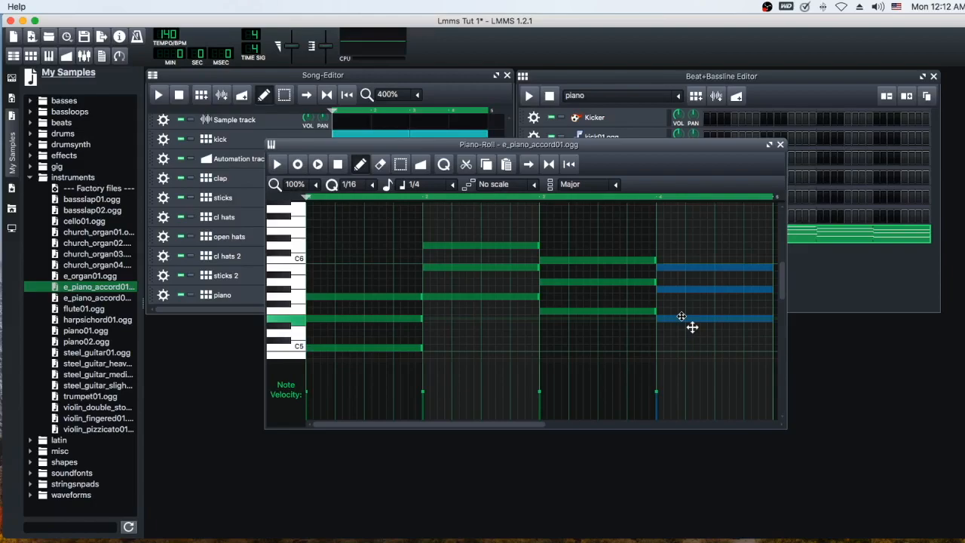
pyautogui.moveTo(692, 326); pyautogui.dragTo(691, 326)
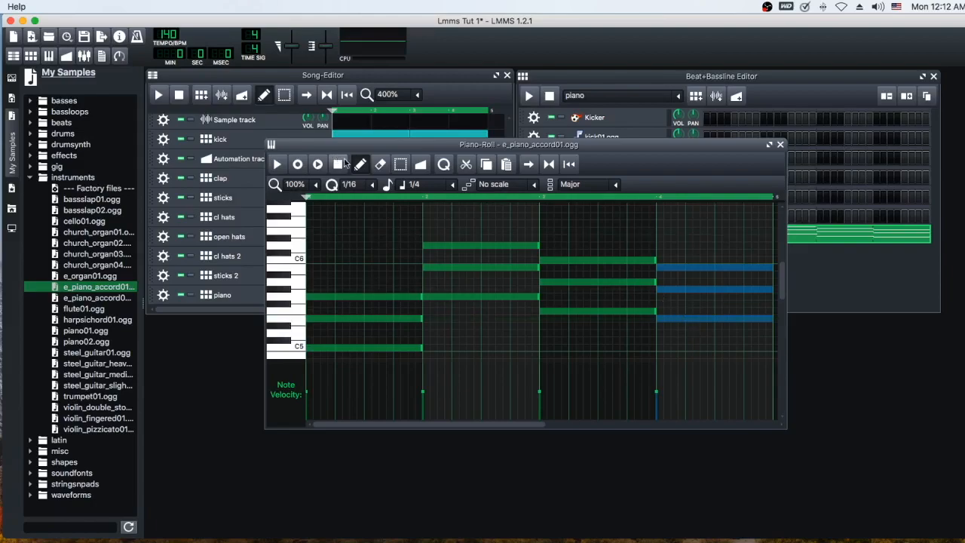
pyautogui.click(159, 94)
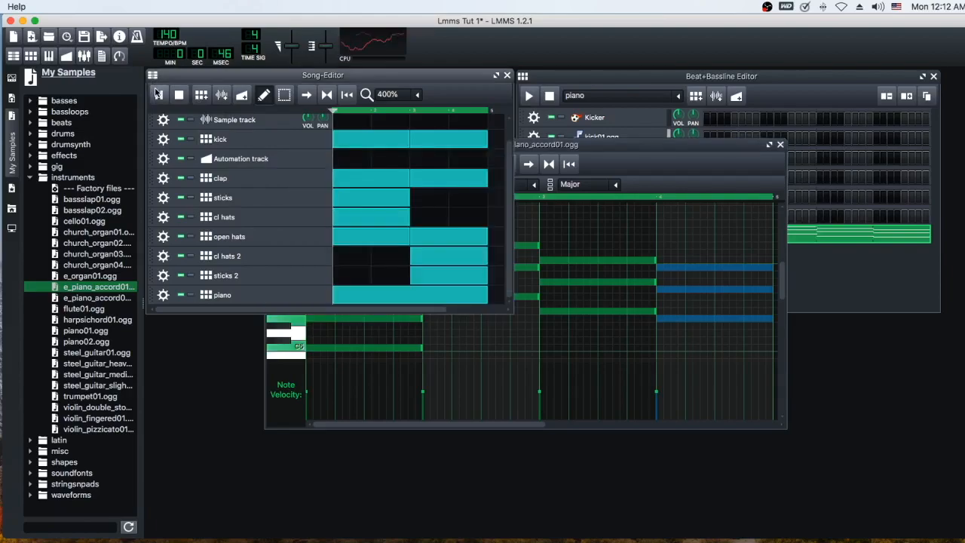
pyautogui.click(613, 152)
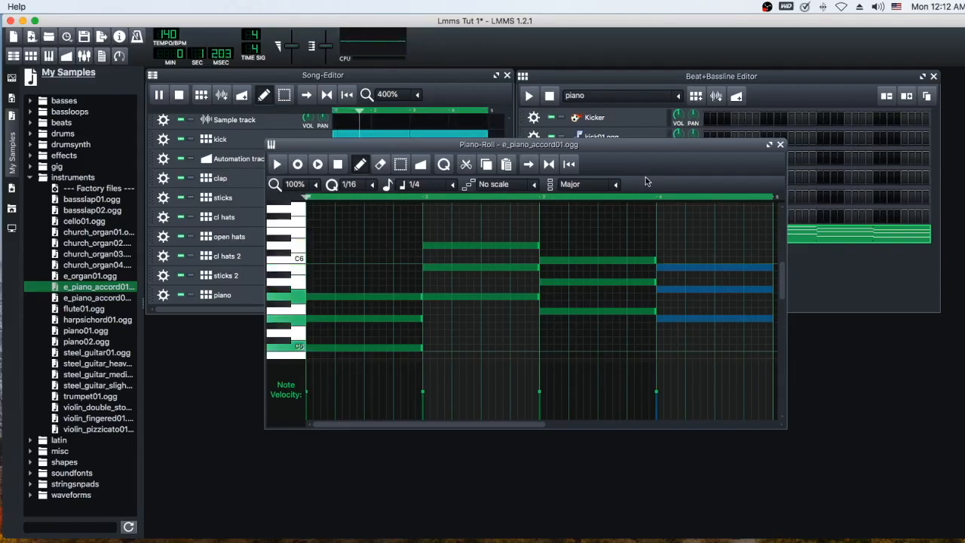
pyautogui.press('space')
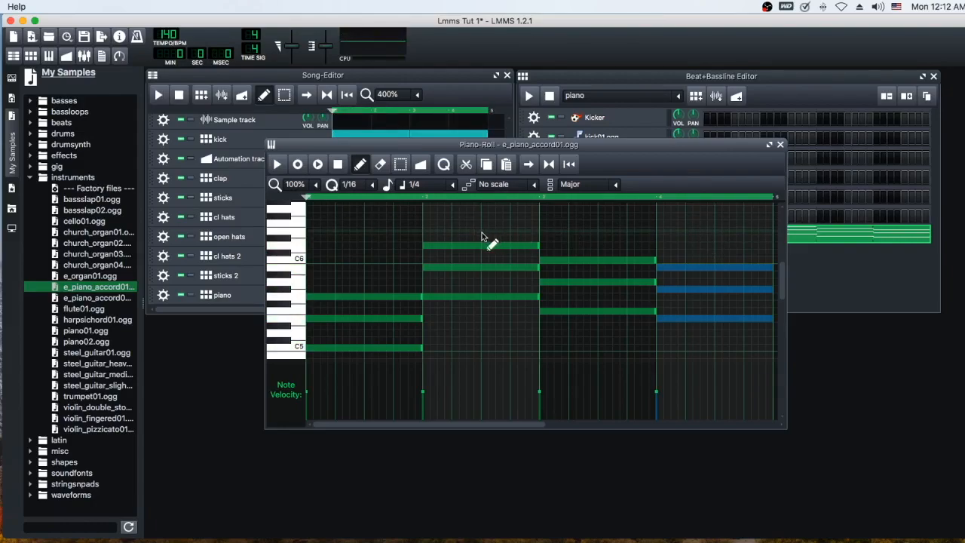
# Lower the bar 2 chord to an F5 root and raise the bar 3 chord to a G5 root, undoing the stray chord placed in bar 2
pyautogui.click(487, 274)
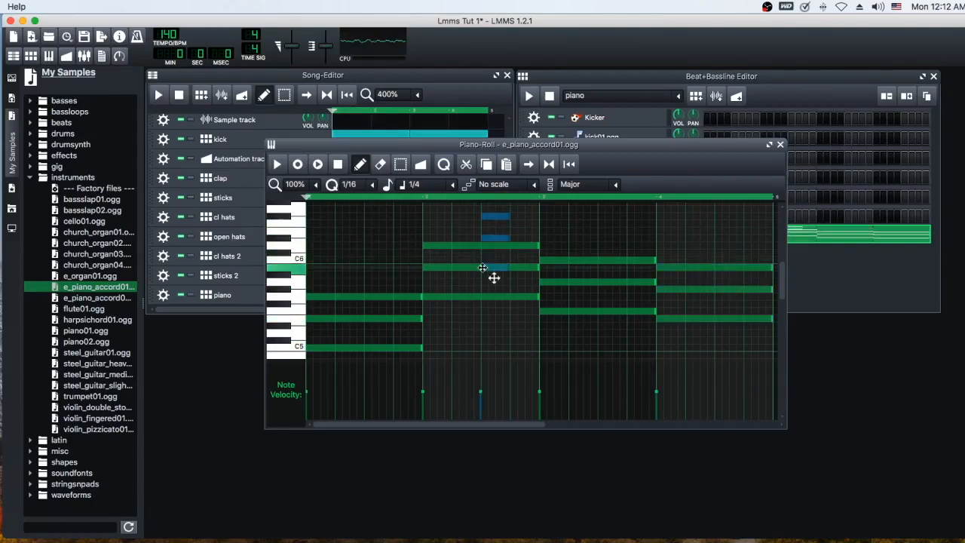
pyautogui.hotkey('ctrl', 'z')
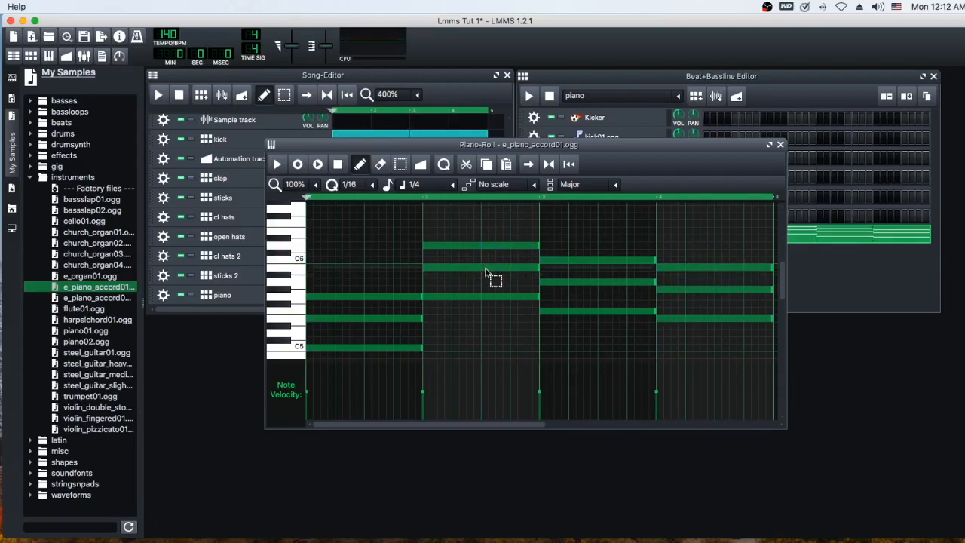
pyautogui.moveTo(491, 302); pyautogui.dragTo(494, 309)
pyautogui.moveTo(575, 325); pyautogui.dragTo(577, 252)
pyautogui.moveTo(572, 297); pyautogui.dragTo(575, 297)
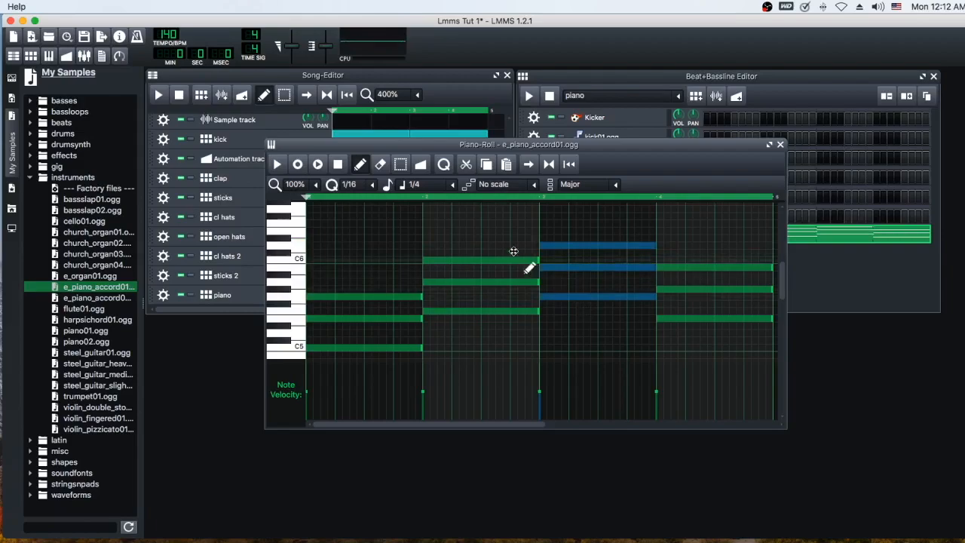
# Play the song to hear the swapped bar 2 and bar 3 chords, and stop it
pyautogui.scroll(-3, 203, 125)
pyautogui.click(160, 96)
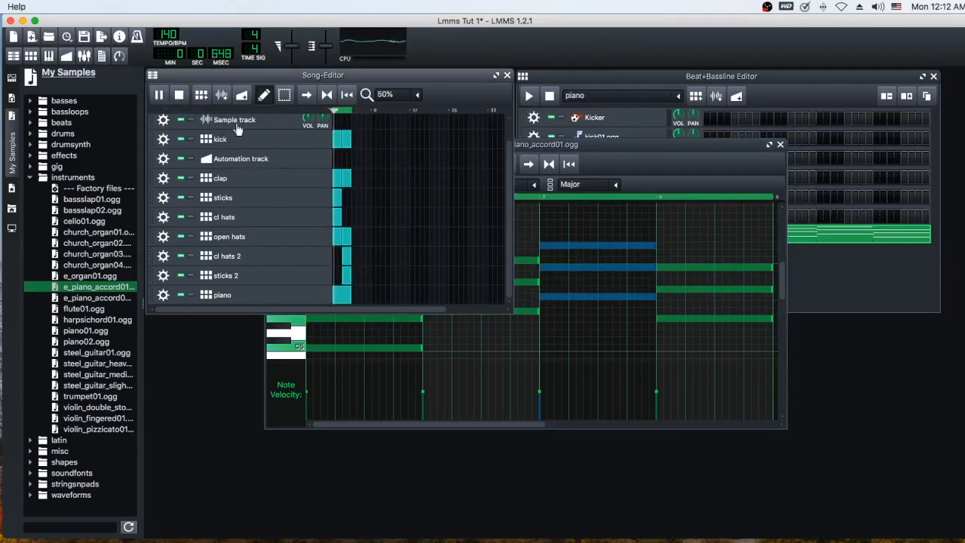
pyautogui.click(612, 159)
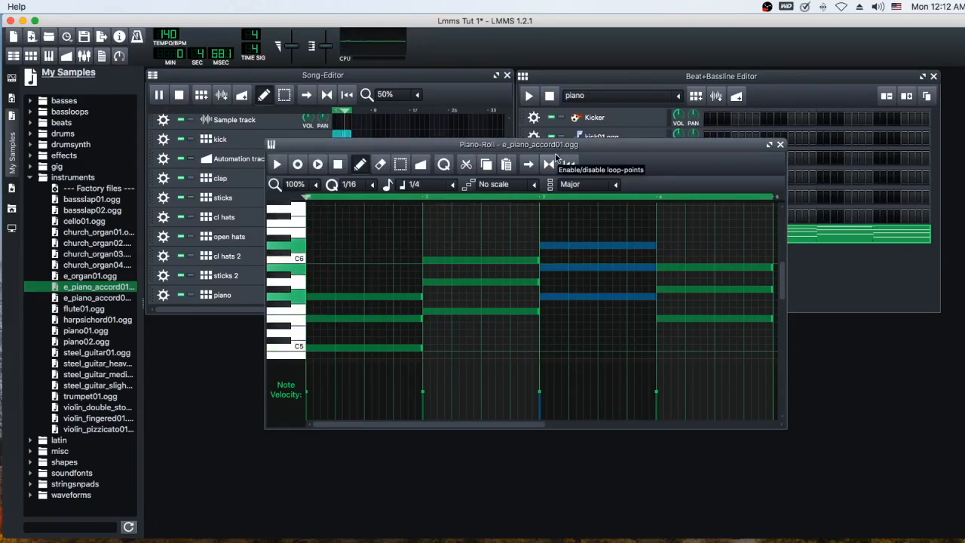
pyautogui.press('space')
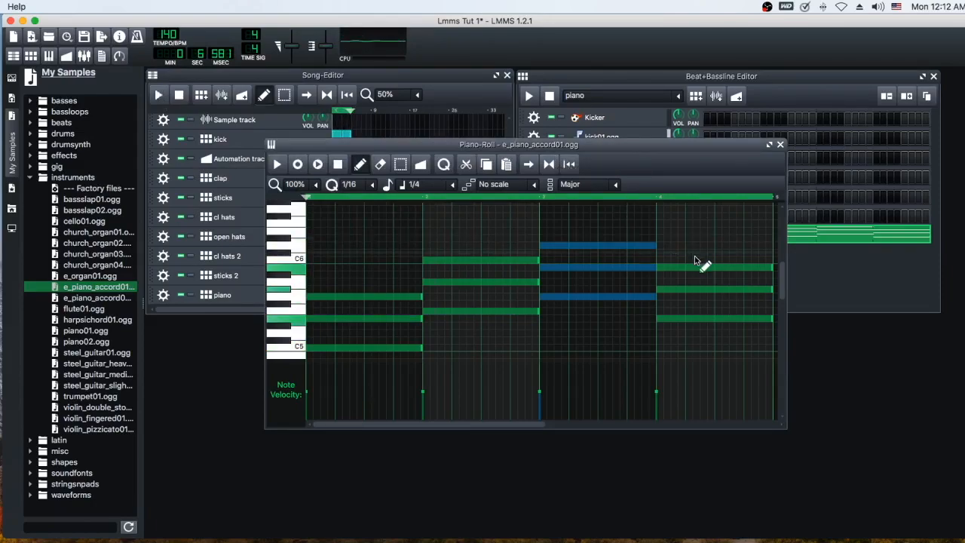
# Raise the bar 4 chord to an F5 root and play the song, moving the piano roll window clear of the Song-Editor tracks
pyautogui.click(684, 317)
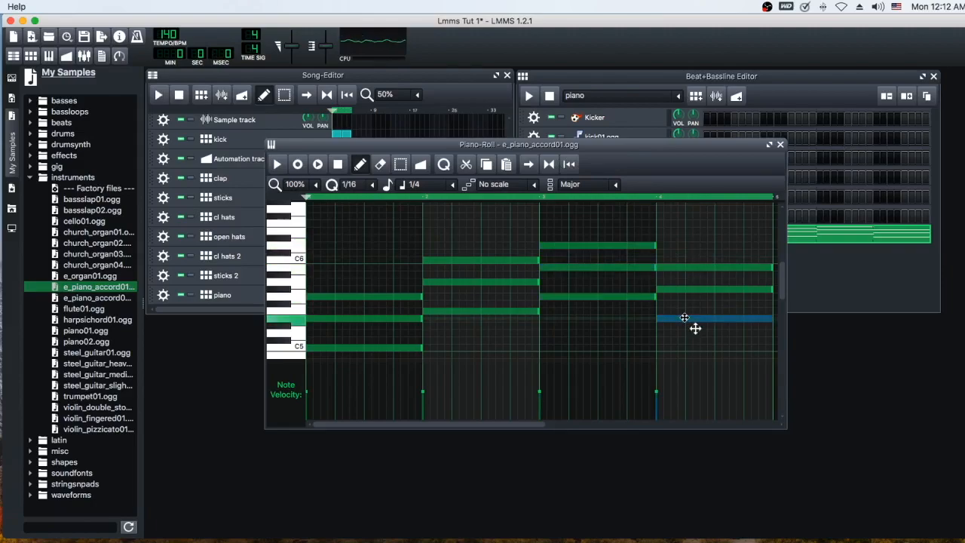
pyautogui.moveTo(707, 224); pyautogui.dragTo(709, 310)
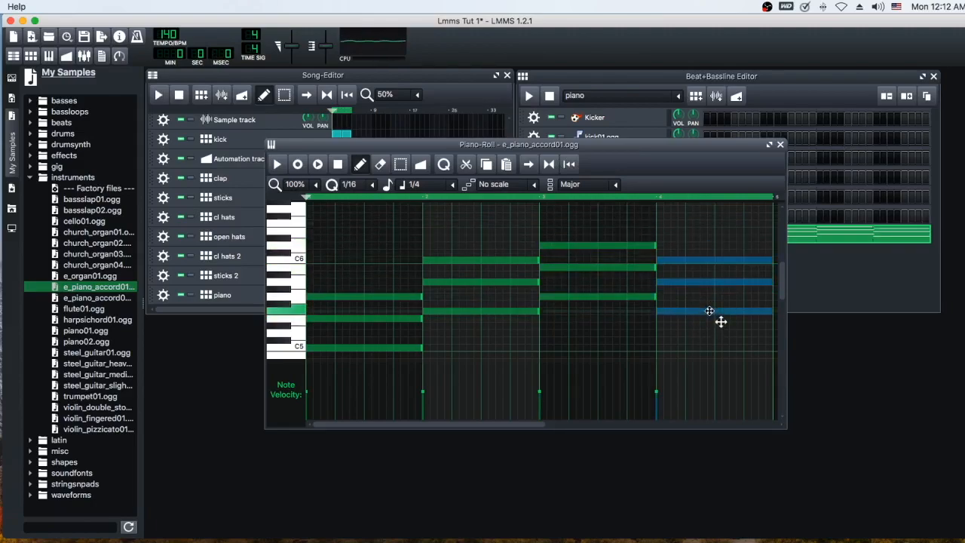
pyautogui.click(162, 100)
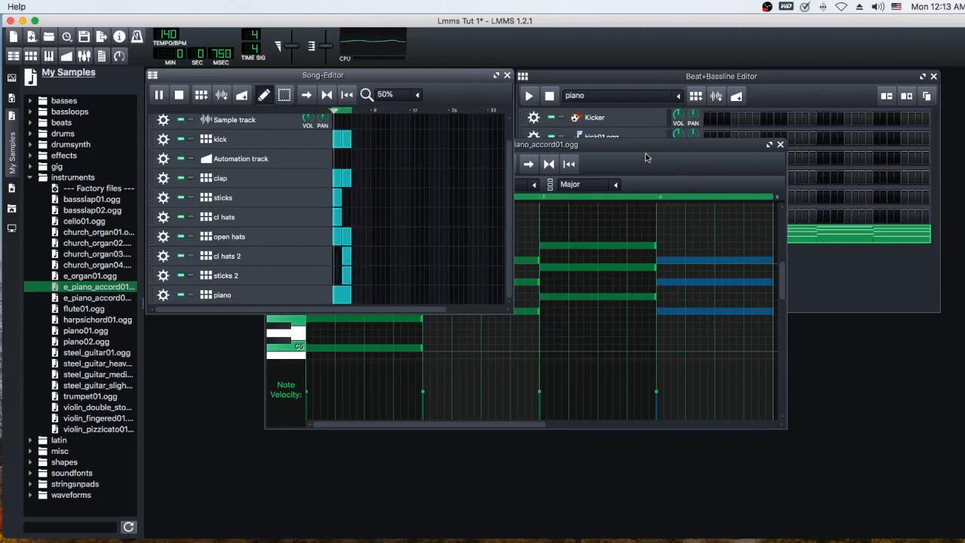
pyautogui.moveTo(642, 155); pyautogui.dragTo(747, 185)
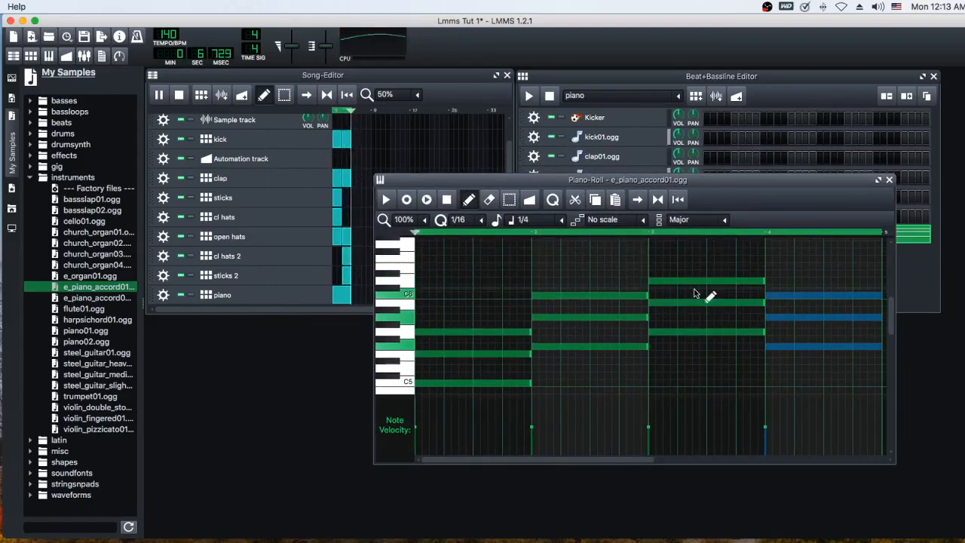
pyautogui.press('space')
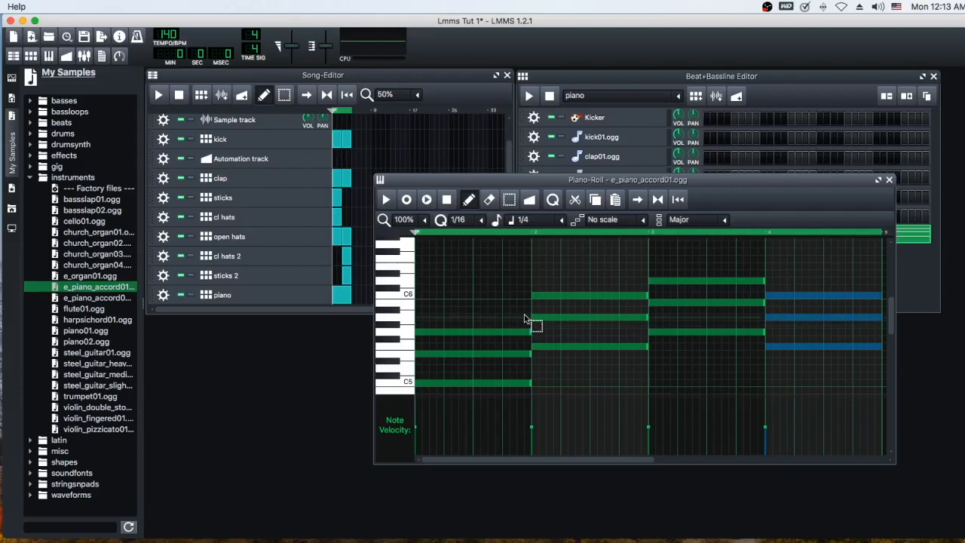
# Shorten the bar 1 chord to half a bar, keeping the piano roll zoom at 100%
pyautogui.moveTo(509, 325); pyautogui.dragTo(464, 388)
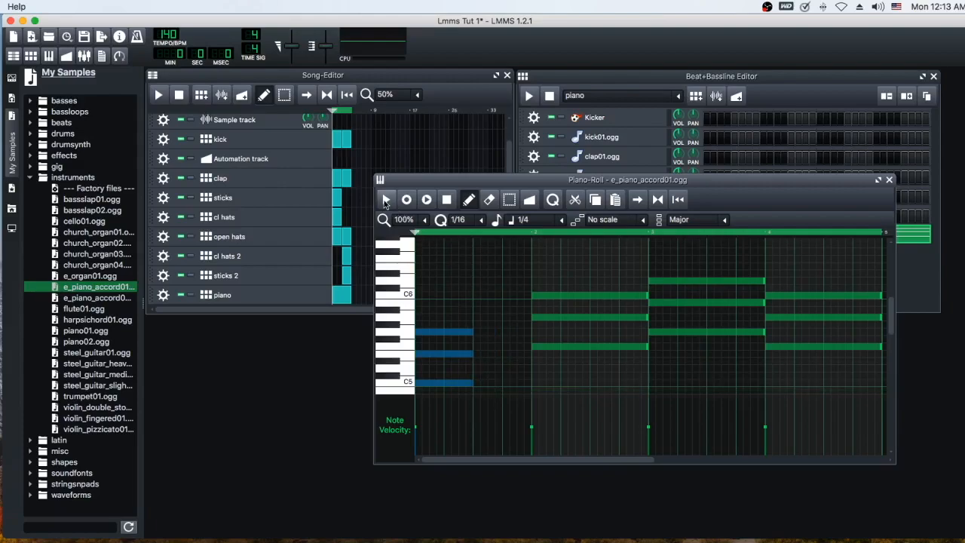
pyautogui.click(384, 201)
pyautogui.click(390, 205)
pyautogui.keyDown('ctrl'); pyautogui.scroll(-2, 491, 306); pyautogui.keyUp('ctrl')
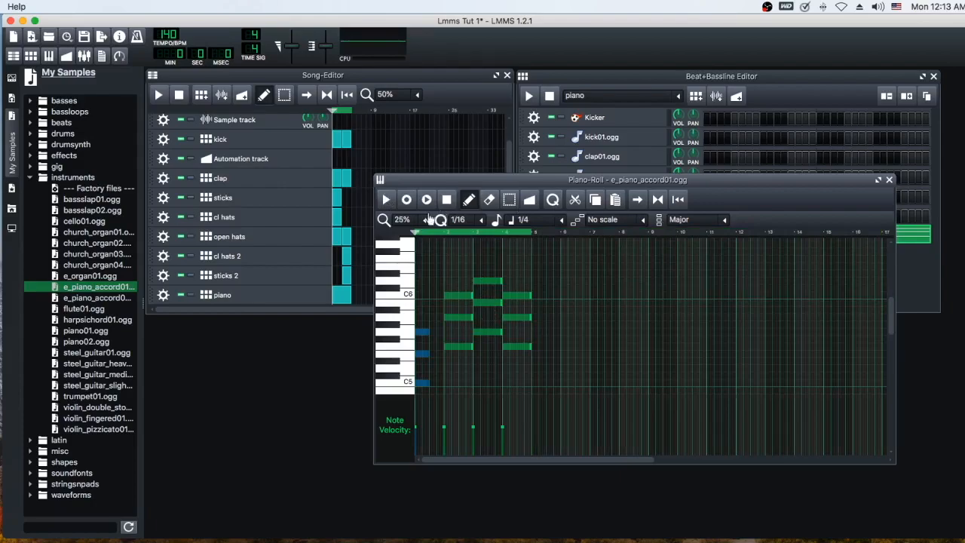
pyautogui.click(425, 219)
pyautogui.click(413, 276)
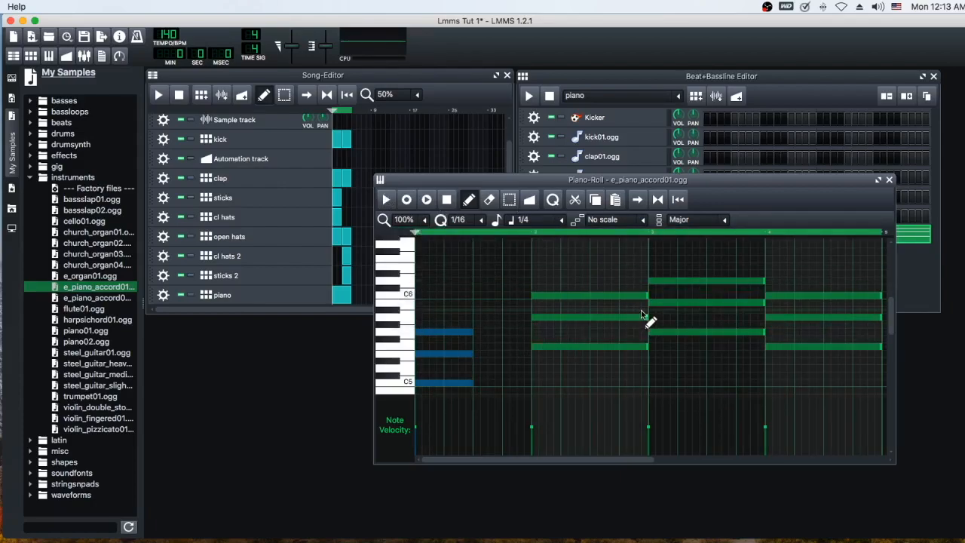
# With the chord type set to No chord, add an E5 note on beat 3 and a G5 note on beat 4 of bar 1, and play the pattern
pyautogui.click(726, 220)
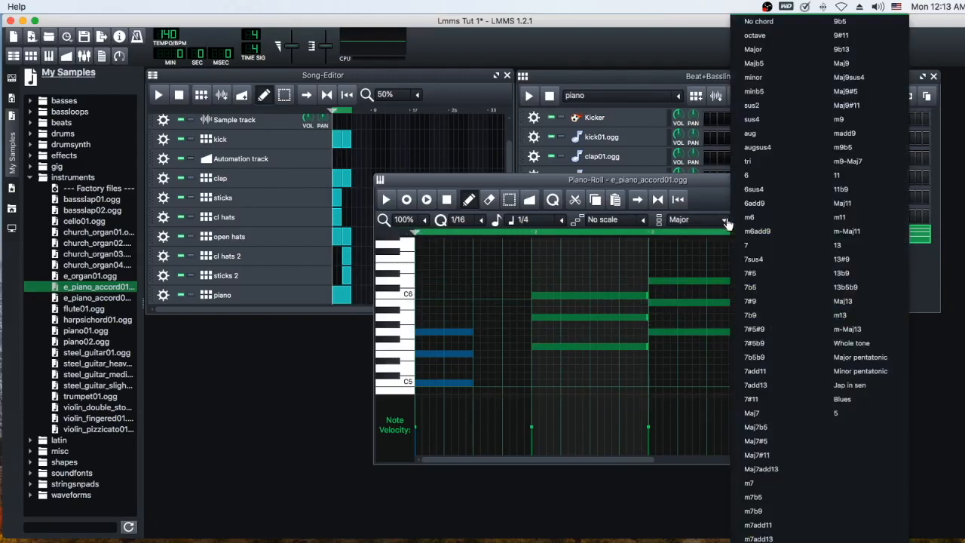
pyautogui.click(756, 24)
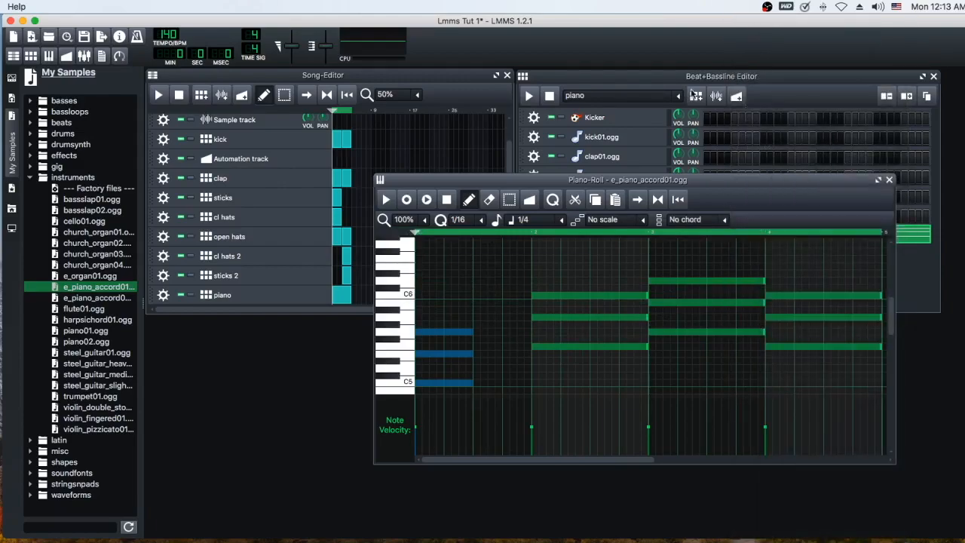
pyautogui.click(478, 354)
pyautogui.click(518, 333)
pyautogui.moveTo(521, 332); pyautogui.dragTo(513, 333)
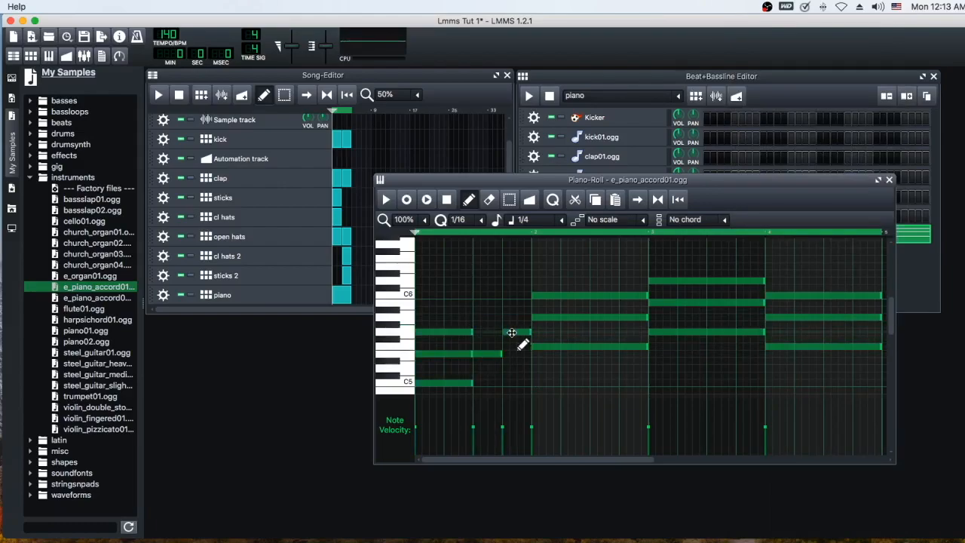
pyautogui.click(385, 198)
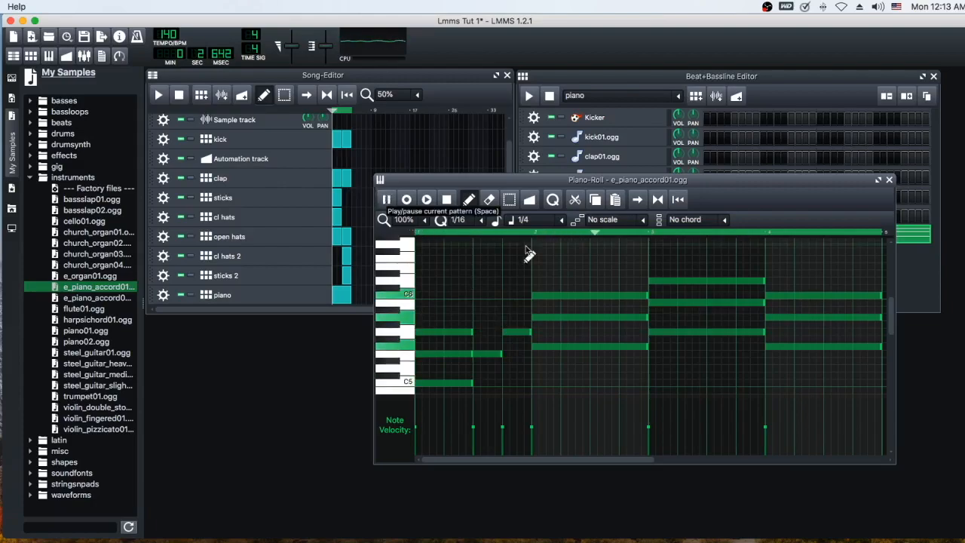
pyautogui.press('space')
# Shorten the bar 2 chord to half a bar and play the piano roll
pyautogui.moveTo(613, 277); pyautogui.dragTo(587, 349)
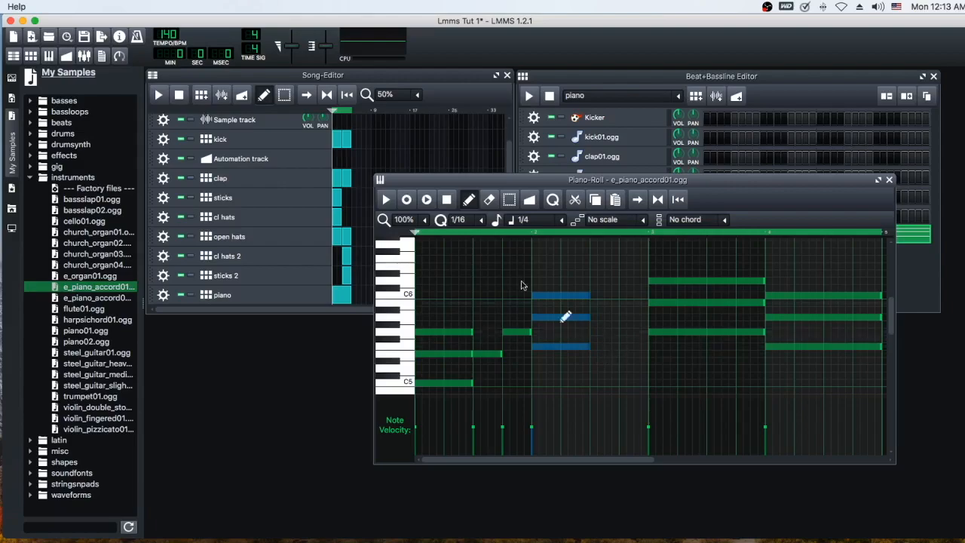
pyautogui.click(386, 199)
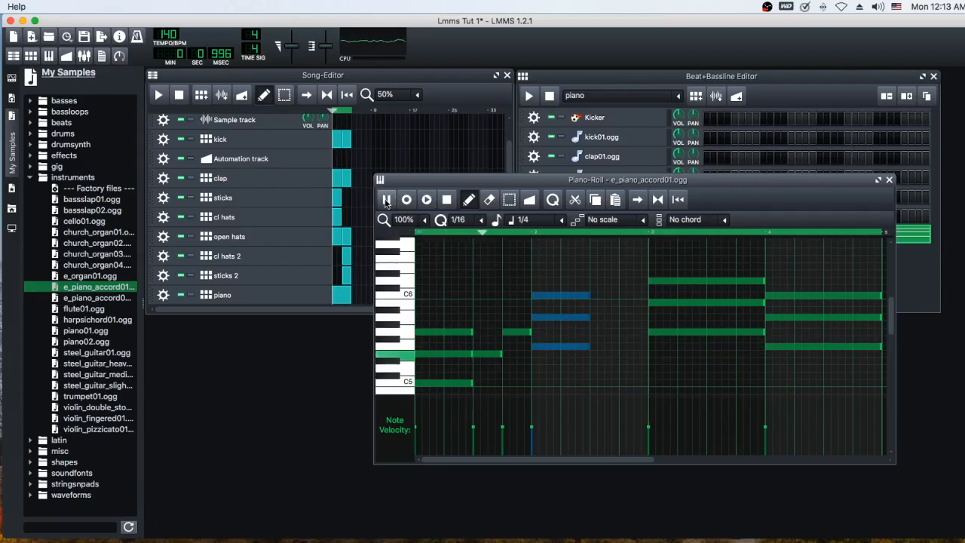
pyautogui.press('space')
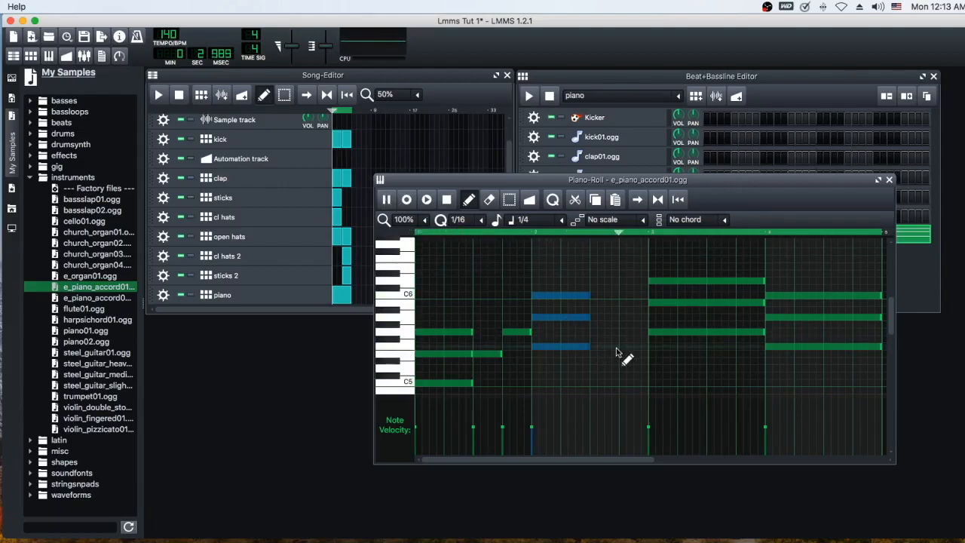
# Add a C6 note on beat 3 and an A5 note on beat 4 of bar 2, and play the pattern
pyautogui.click(601, 294)
pyautogui.click(625, 317)
pyautogui.press('space')
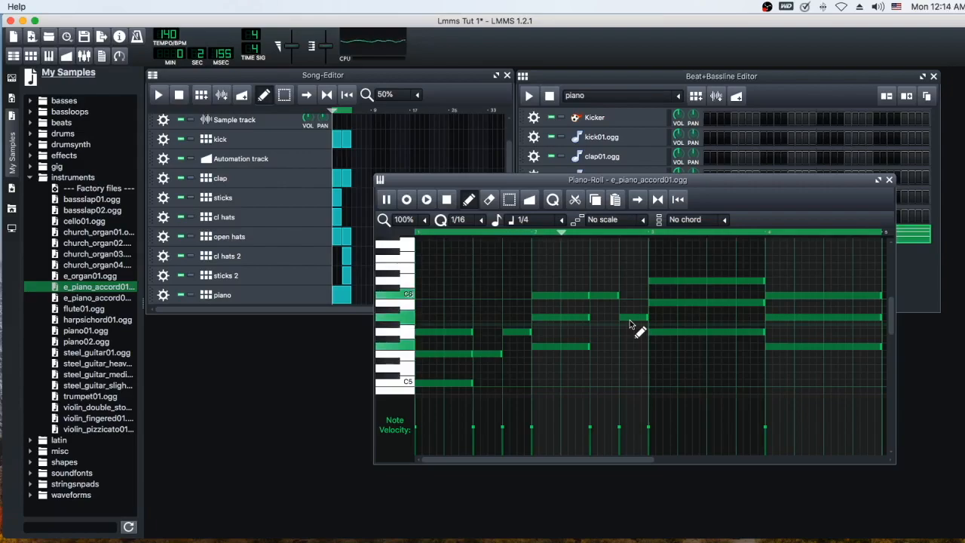
pyautogui.press('space')
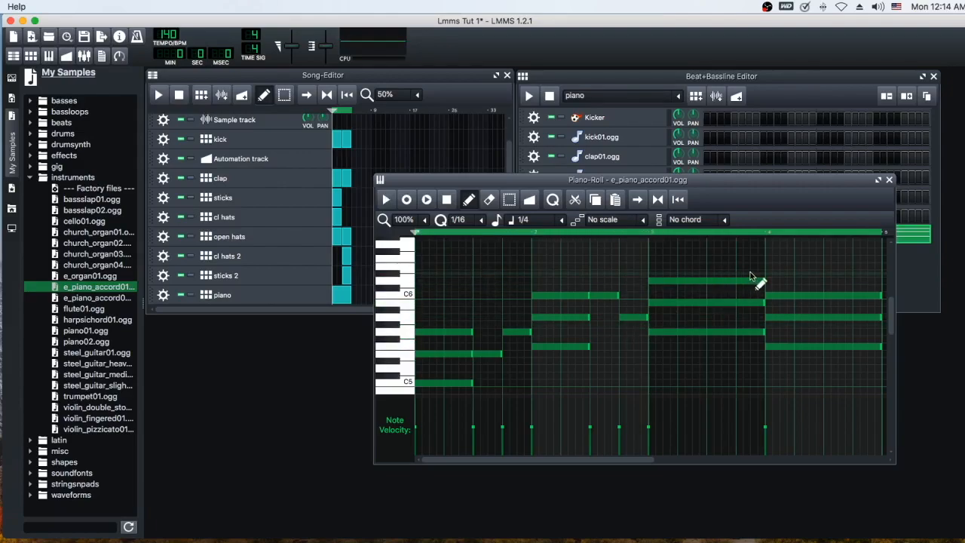
# Shorten the bar 3 chord to three beats, removing the stray note placed above it, and play the piano roll
pyautogui.click(752, 268)
pyautogui.rightClick(751, 268)
pyautogui.moveTo(746, 276); pyautogui.dragTo(737, 333)
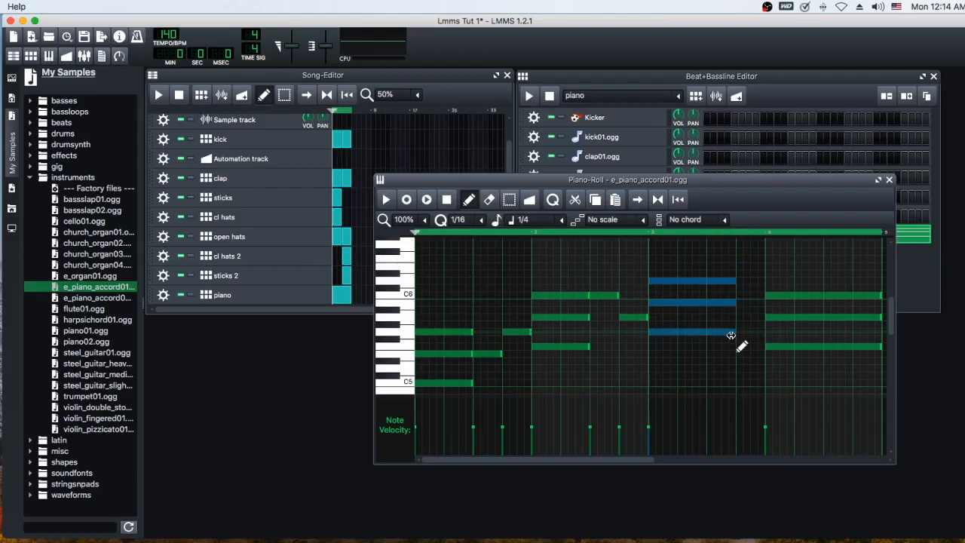
pyautogui.click(385, 199)
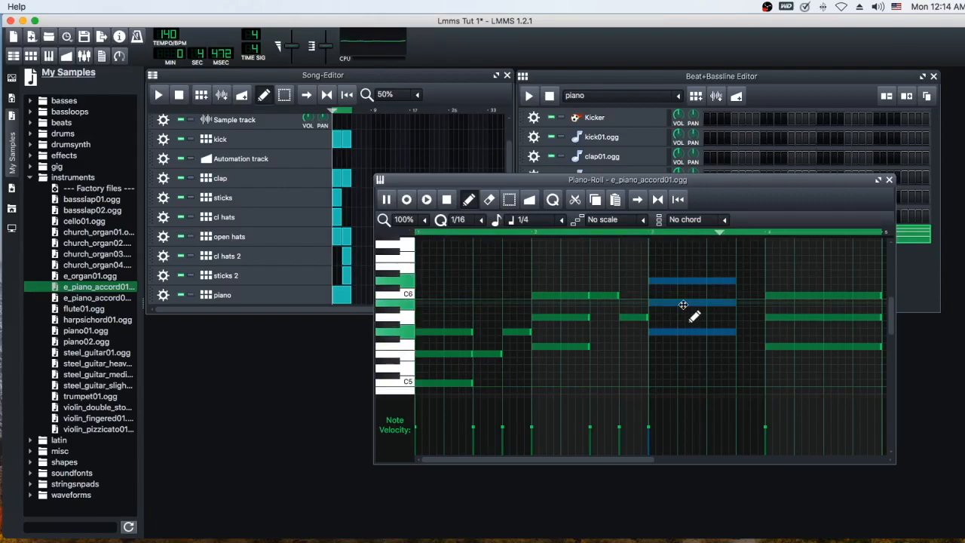
pyautogui.press('space')
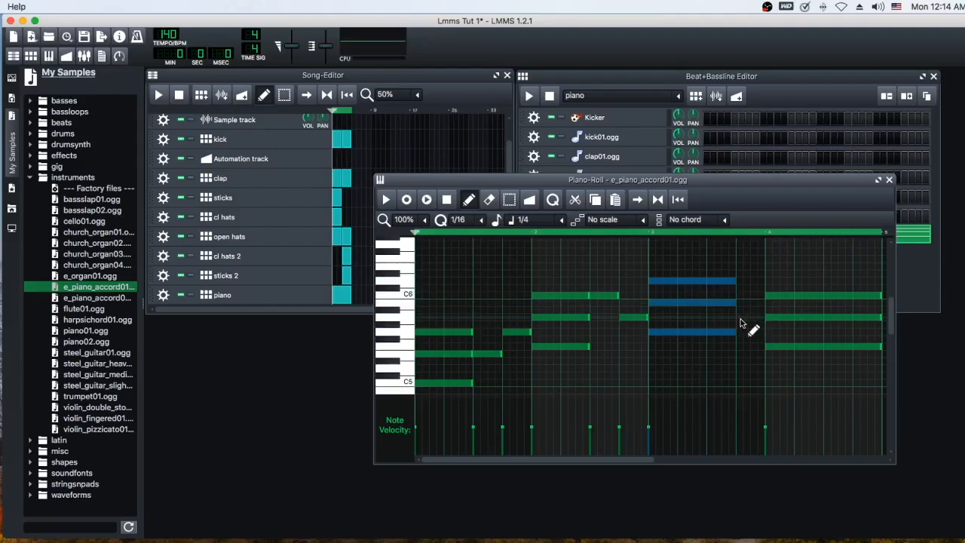
# Add an A5 note on beat 4 of bar 3 and play the pattern
pyautogui.click(743, 318)
pyautogui.press('space')
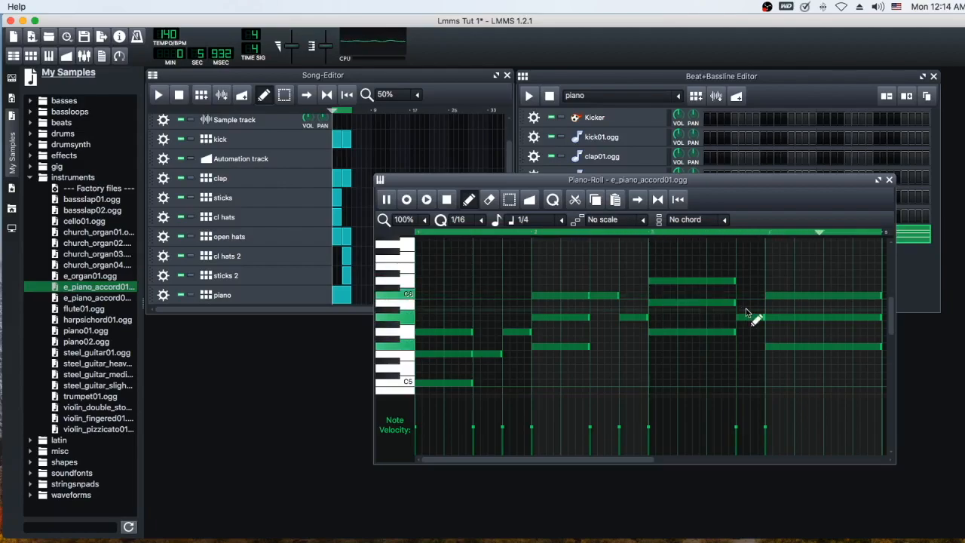
pyautogui.press('space')
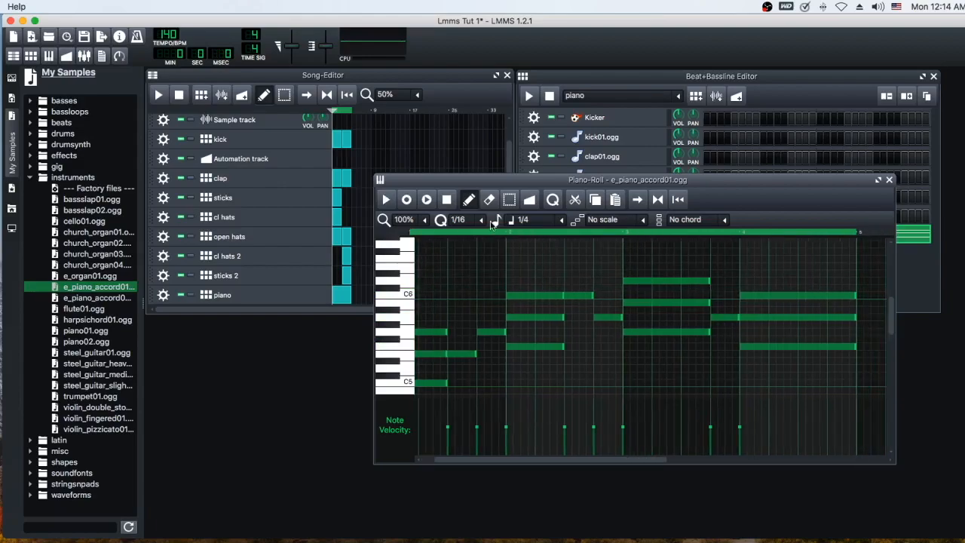
# Play the whole song, stop it, and move the Piano-Roll window down to uncover the e_piano_accord01.ogg track in the Beat+Bassline Editor
pyautogui.click(158, 96)
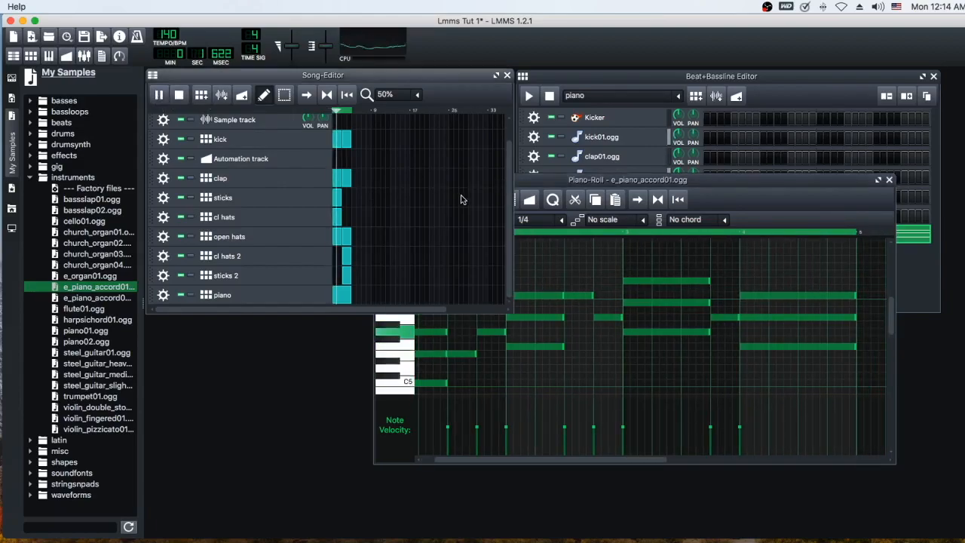
pyautogui.click(665, 183)
pyautogui.moveTo(665, 183); pyautogui.dragTo(632, 241)
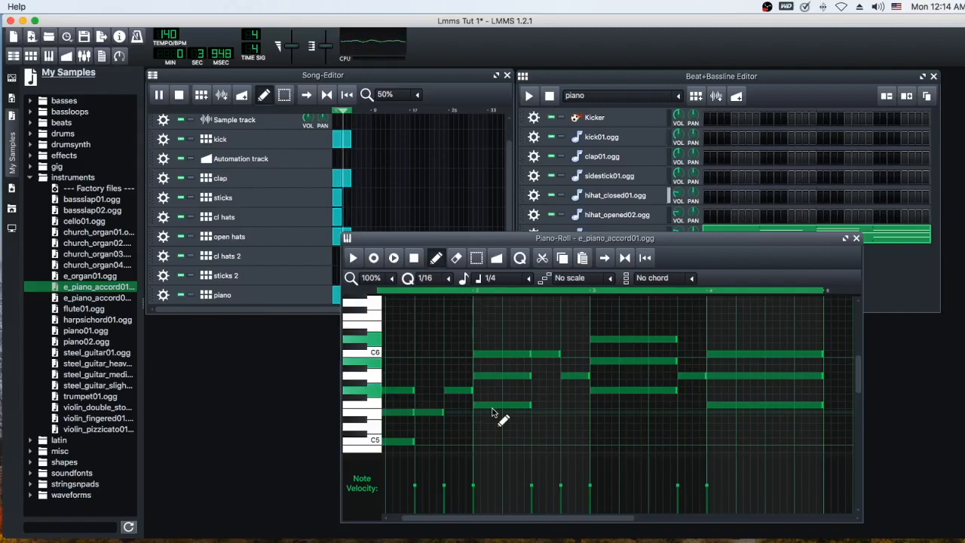
pyautogui.press('space')
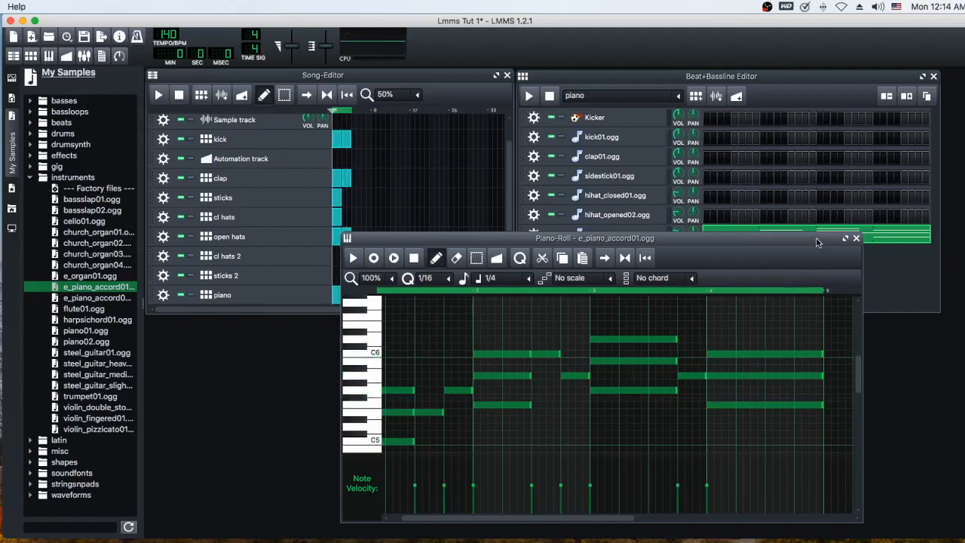
pyautogui.moveTo(802, 243); pyautogui.dragTo(781, 254)
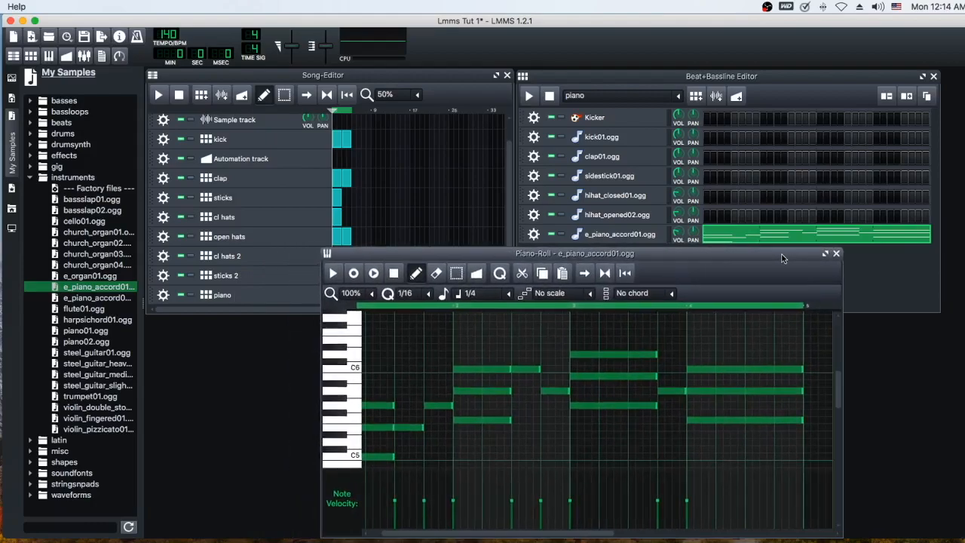